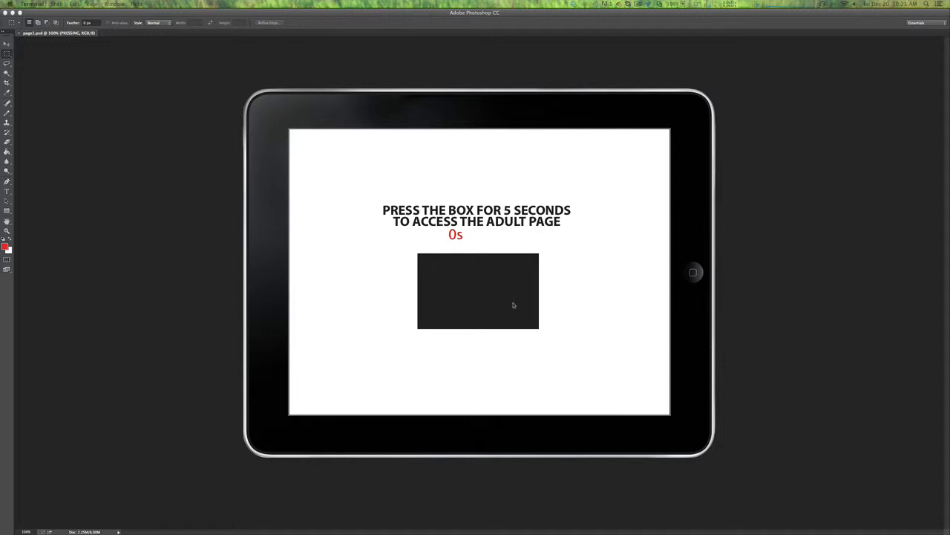
# Test the parental gate in the simulator by holding the black box for 5 seconds to reach the adult page
pyautogui.click(489, 302)
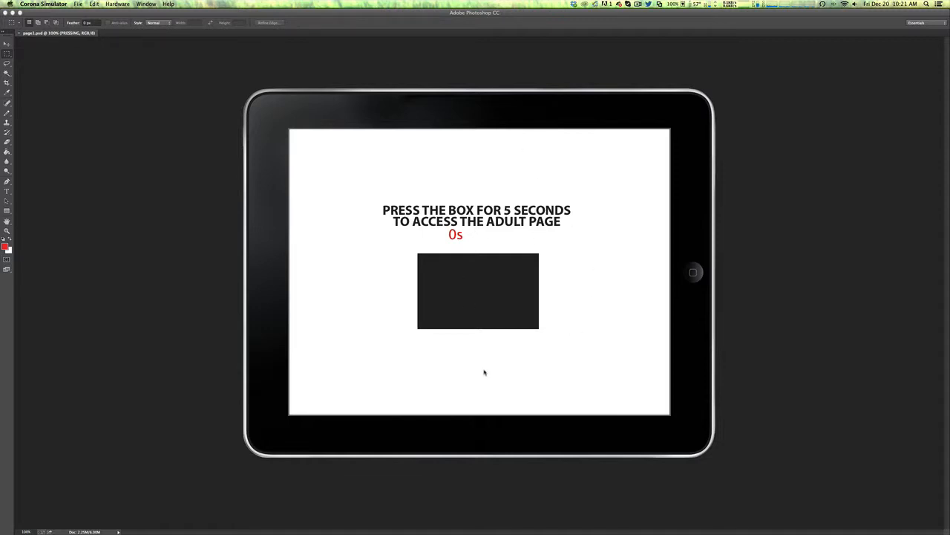
pyautogui.click(484, 297)
pyautogui.moveTo(502, 296); pyautogui.dragTo(502, 296)
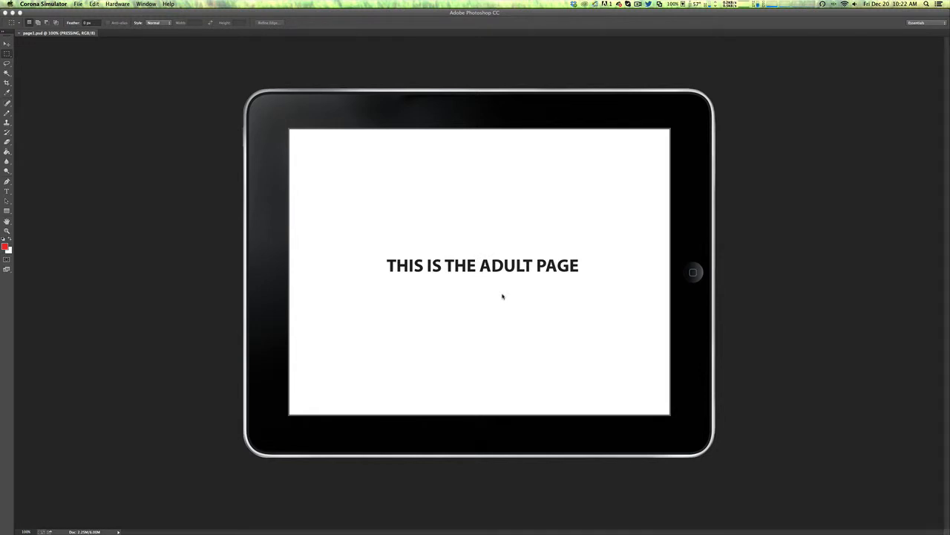
# Switch to Photoshop, select the Rectangle_1 layer, and review the timed variable's settings without saving
pyautogui.click(175, 267)
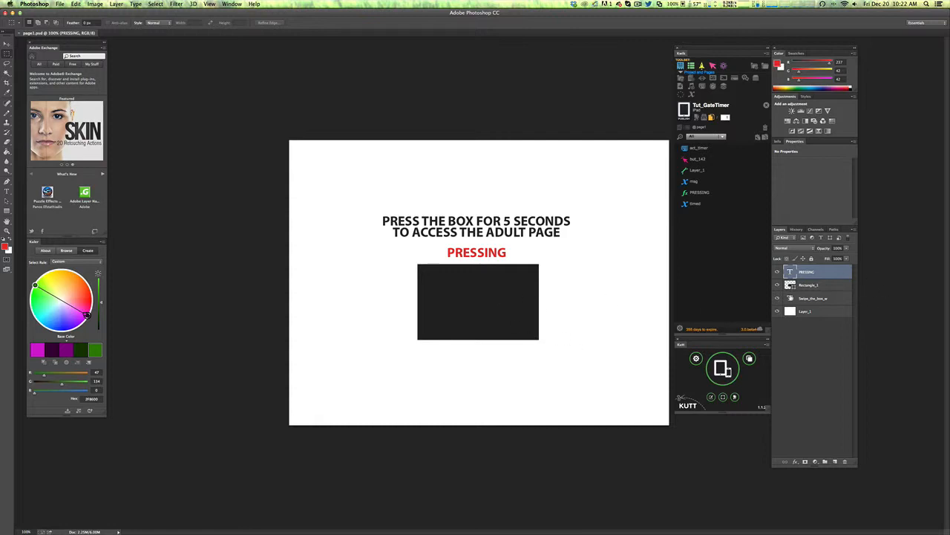
pyautogui.click(814, 290)
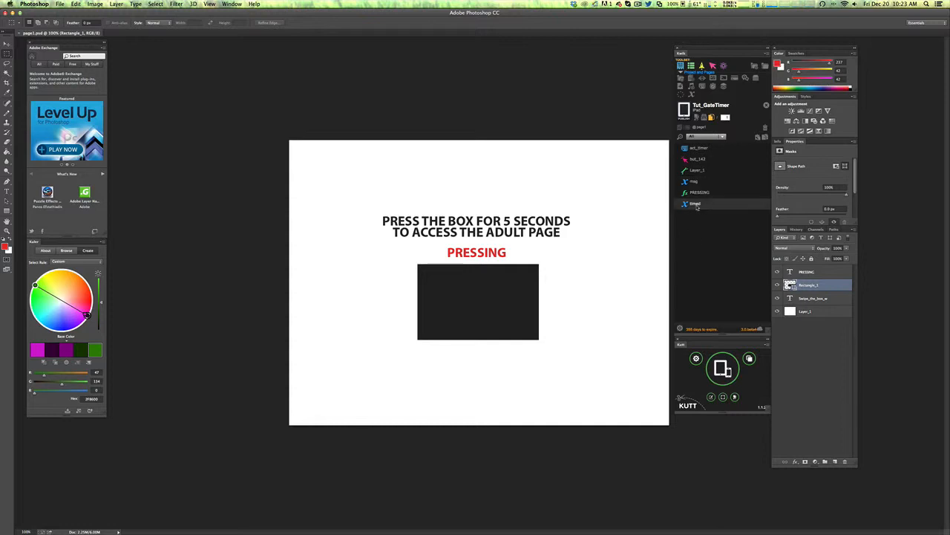
pyautogui.doubleClick(696, 205)
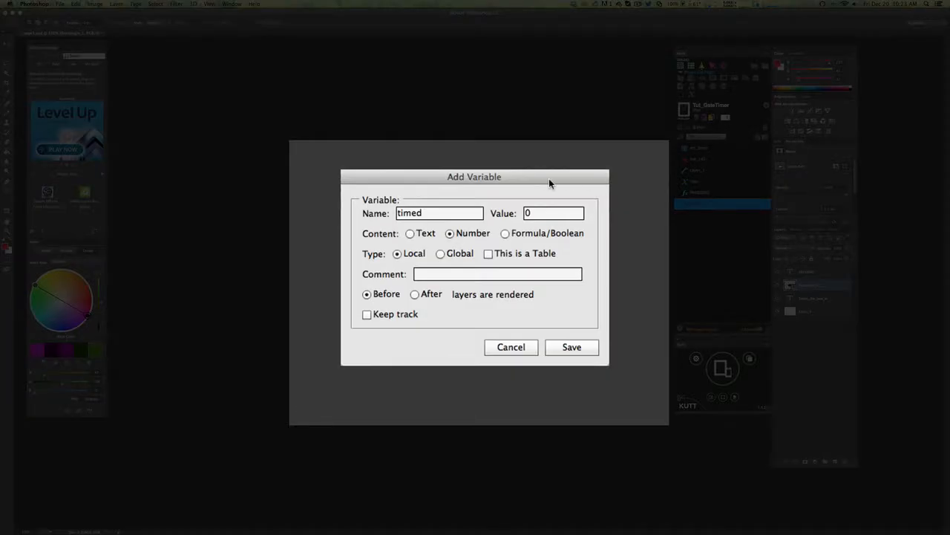
pyautogui.moveTo(550, 183); pyautogui.dragTo(549, 51)
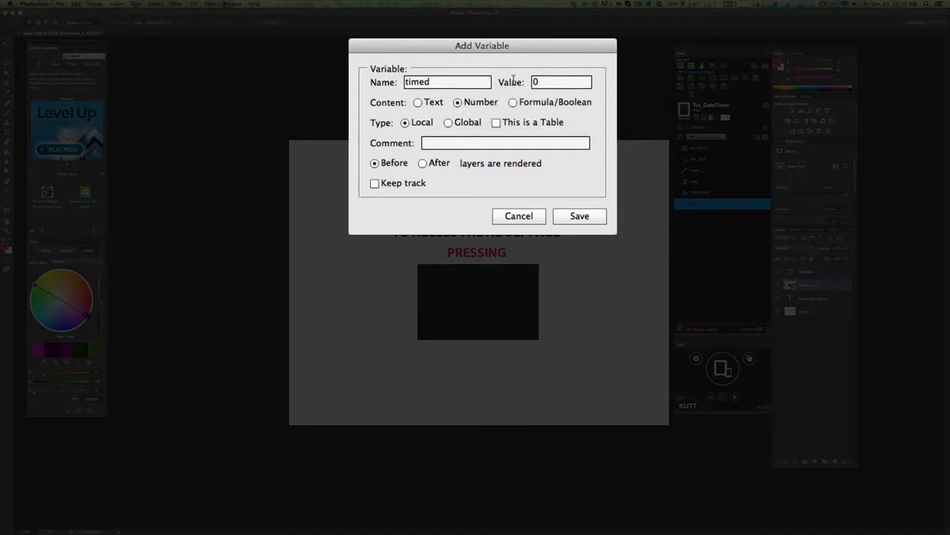
pyautogui.click(529, 216)
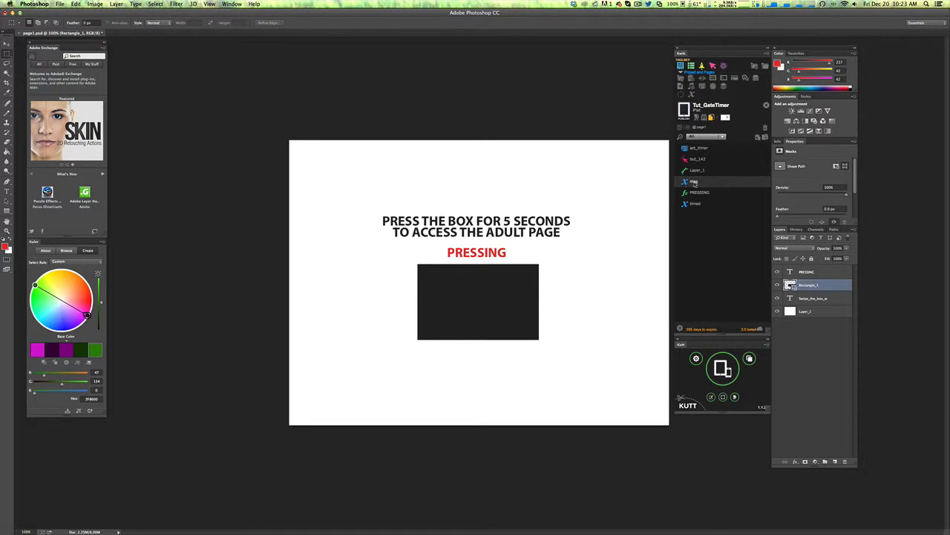
# Review the msg variable's content type and value formula, closing its settings without saving
pyautogui.doubleClick(694, 183)
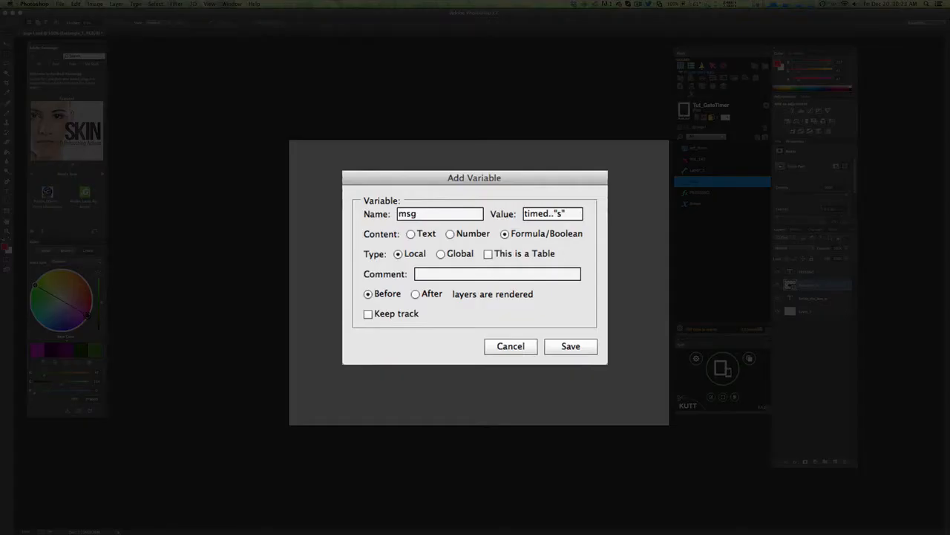
pyautogui.moveTo(531, 184); pyautogui.dragTo(534, 66)
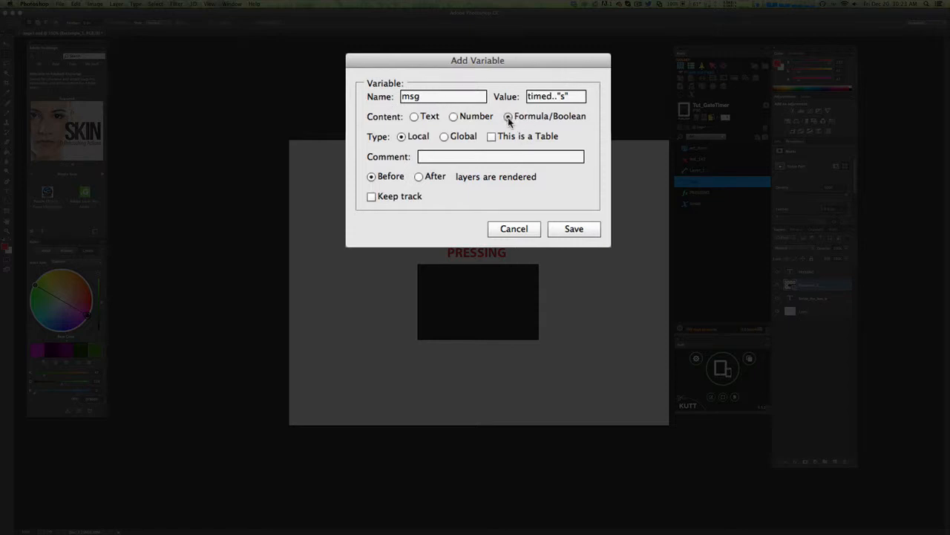
pyautogui.click(553, 99)
pyautogui.doubleClick(556, 96)
pyautogui.click(570, 99)
pyautogui.moveTo(551, 96); pyautogui.dragTo(576, 96)
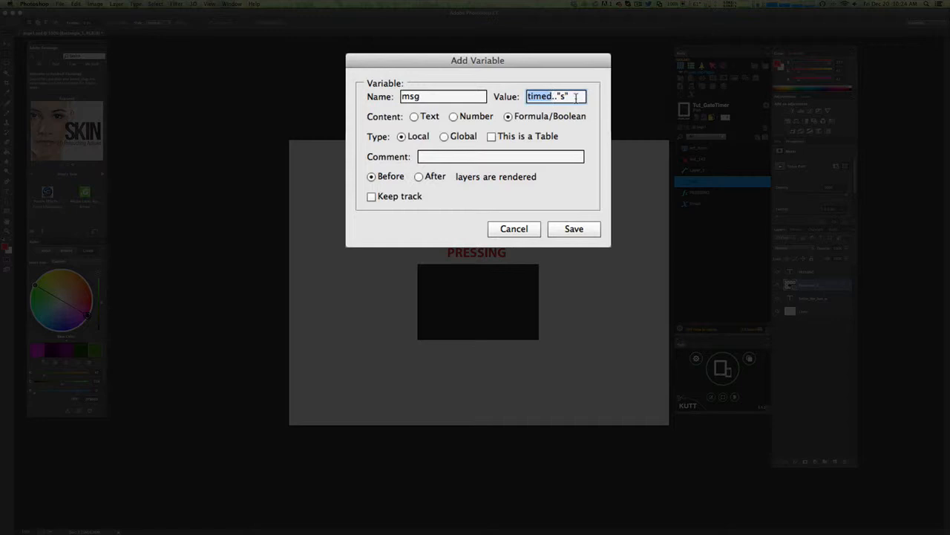
pyautogui.click(575, 96)
pyautogui.moveTo(569, 97); pyautogui.dragTo(521, 97)
pyautogui.click(512, 229)
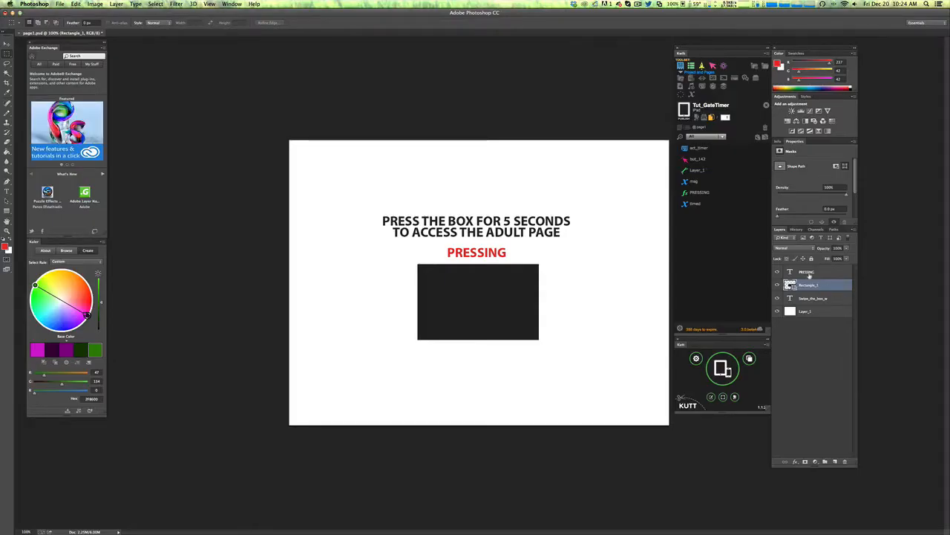
# Select the PRESSING layer and review its dynamic text replacement settings without changing them
pyautogui.click(810, 274)
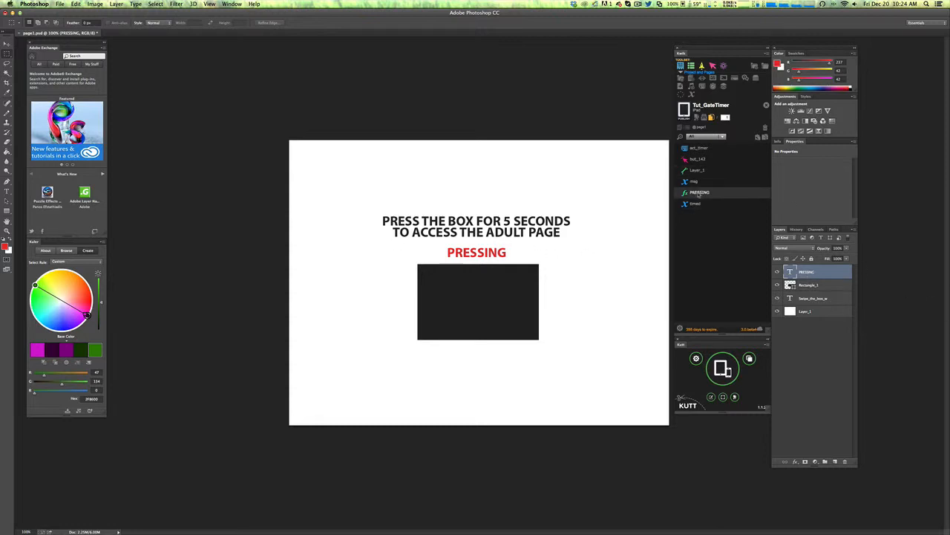
pyautogui.doubleClick(698, 193)
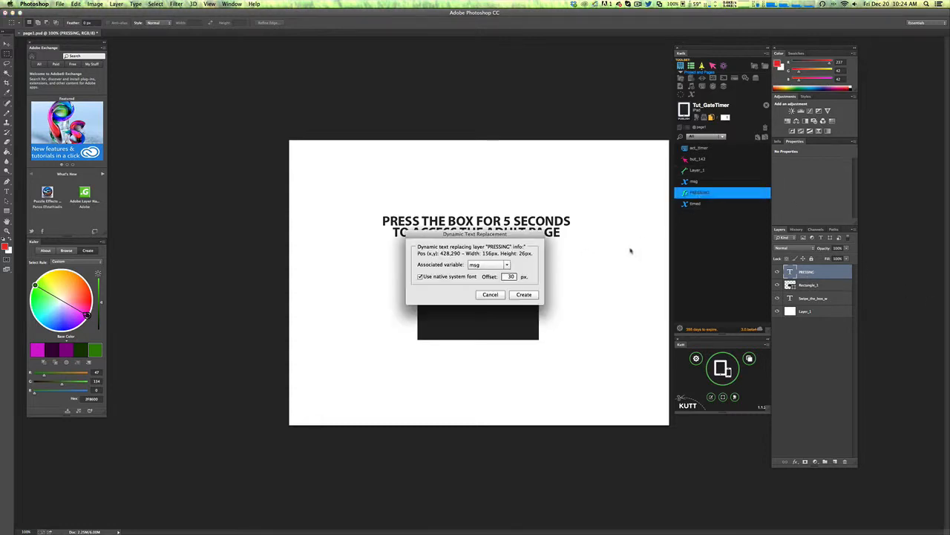
pyautogui.click(497, 296)
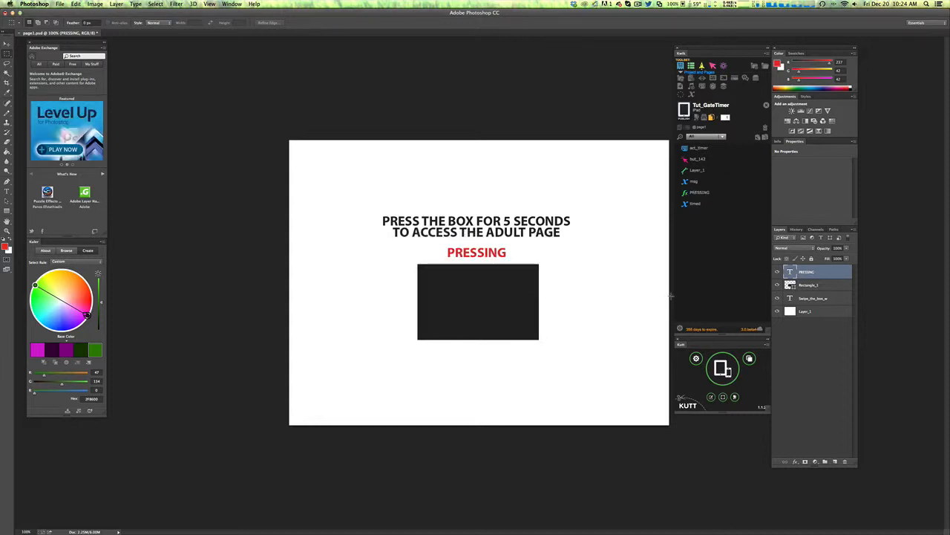
# Open the but_142 button and review the variable and value in its Edit Variable action
pyautogui.click(702, 159)
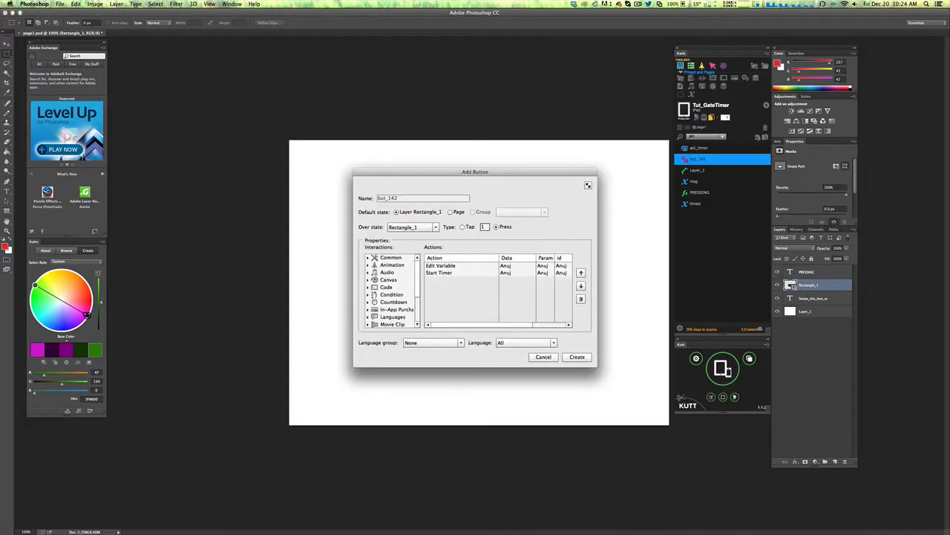
pyautogui.click(460, 267)
pyautogui.doubleClick(459, 268)
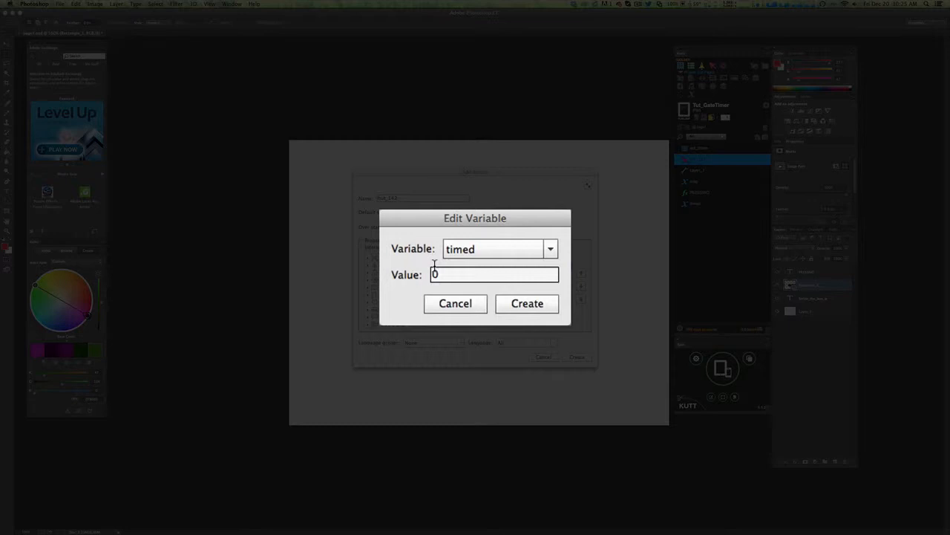
pyautogui.click(453, 308)
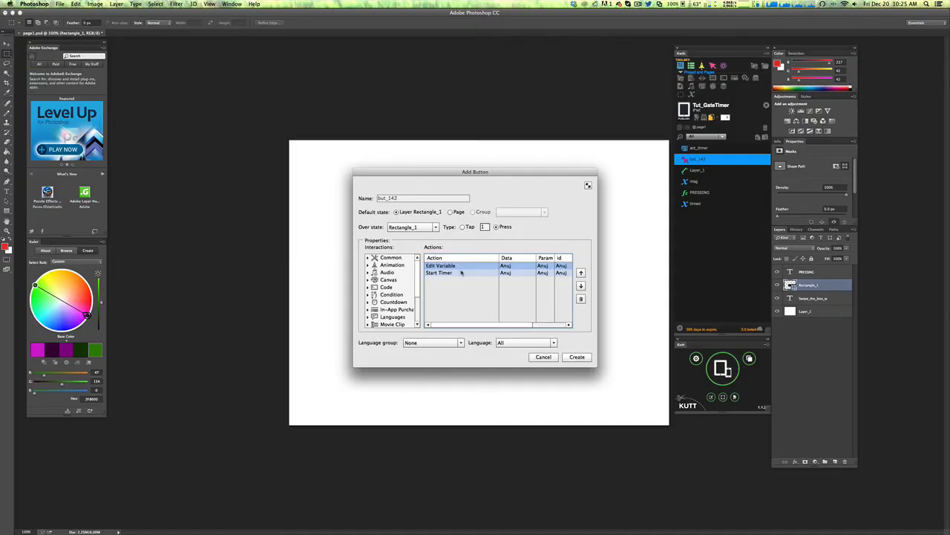
# Review the delay, loop and triggered action of the button's Start Timer action, and close the button without saving
pyautogui.click(461, 274)
pyautogui.doubleClick(461, 273)
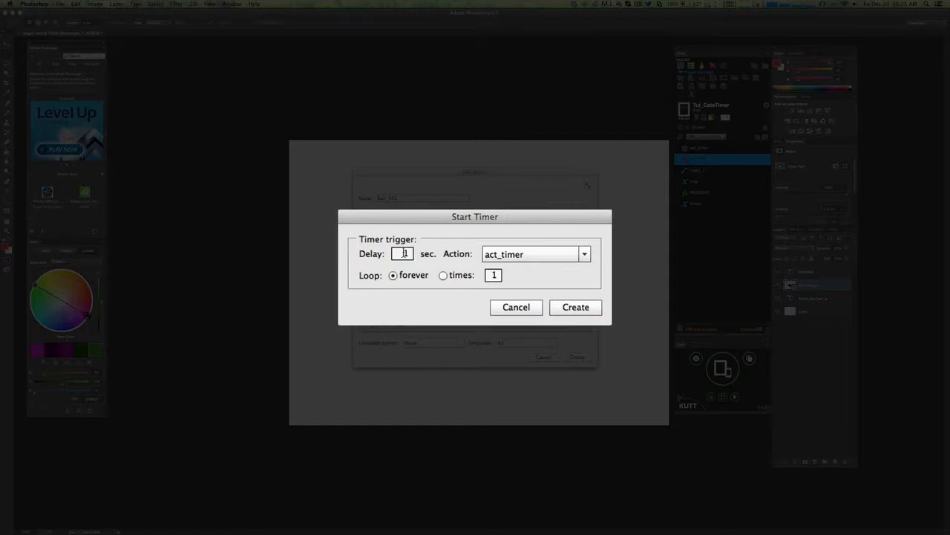
pyautogui.click(513, 306)
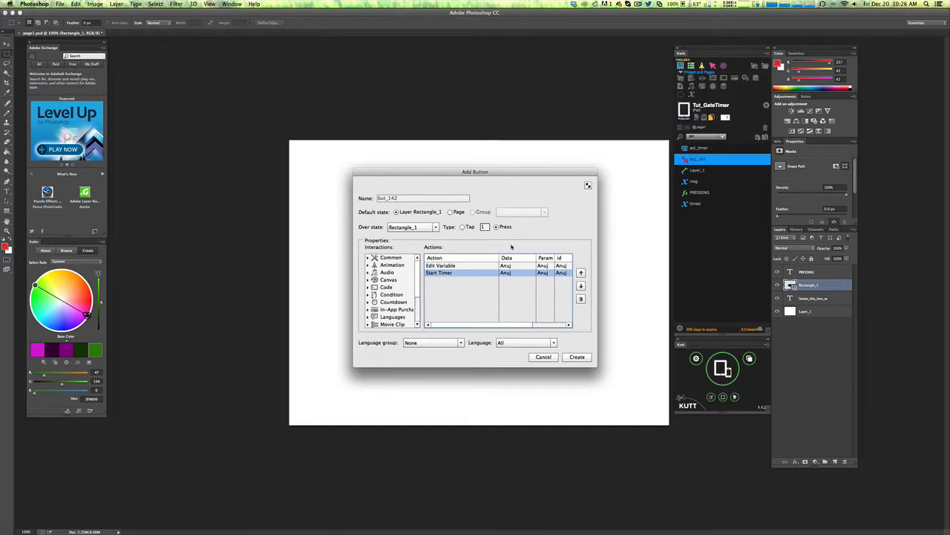
pyautogui.click(543, 357)
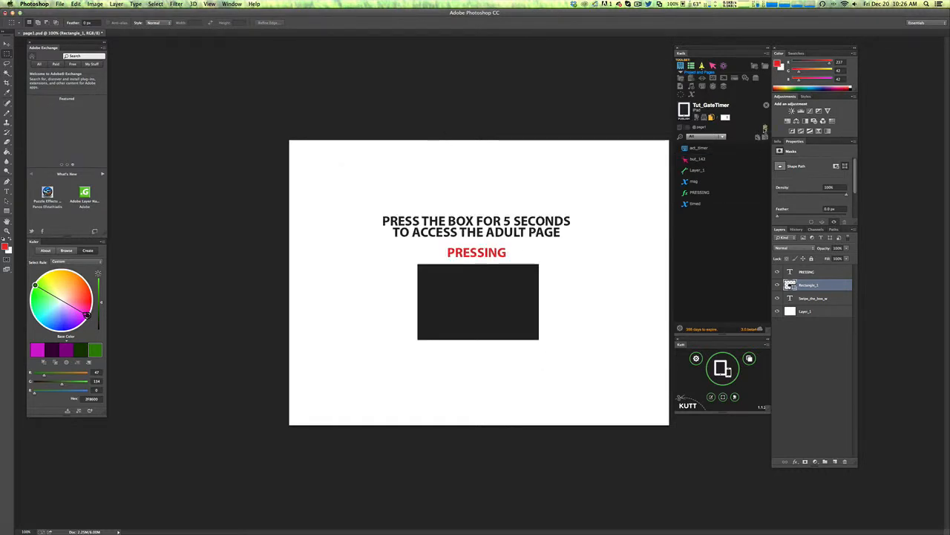
# Open the act_timer action and review both comparisons in its IF condition without changing them
pyautogui.doubleClick(700, 149)
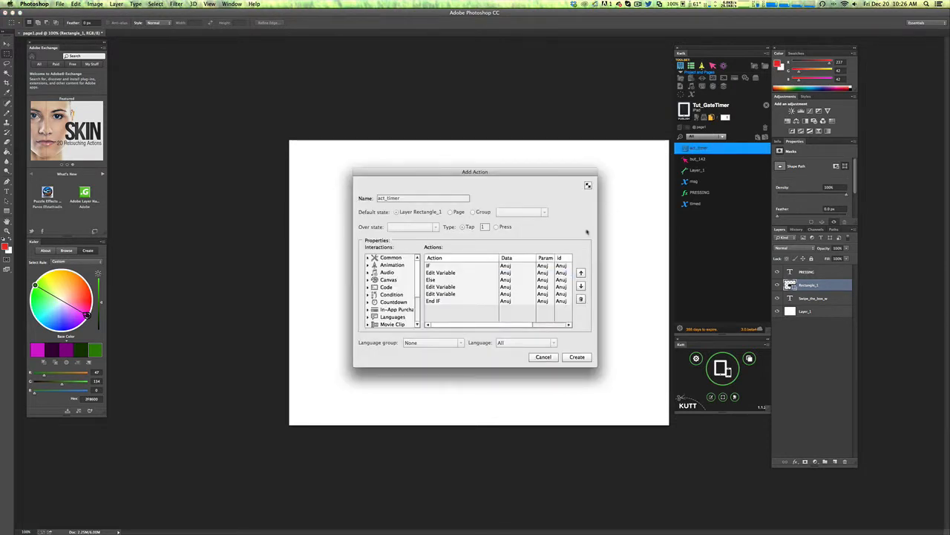
pyautogui.doubleClick(450, 266)
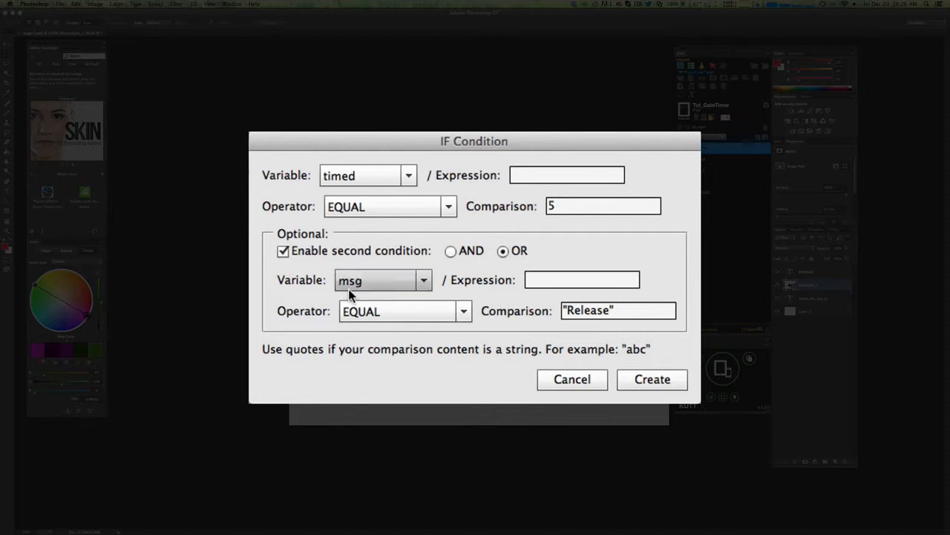
pyautogui.click(632, 310)
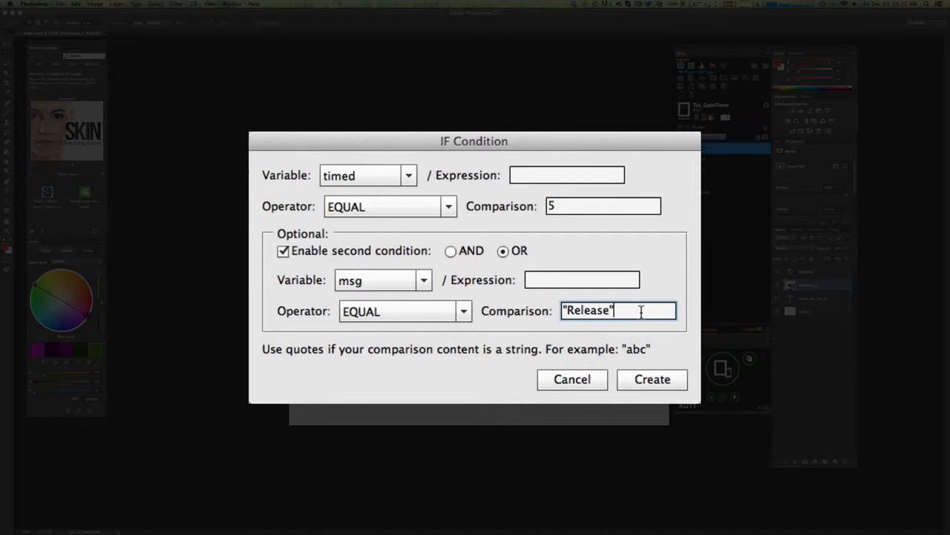
pyautogui.moveTo(641, 311); pyautogui.dragTo(547, 310)
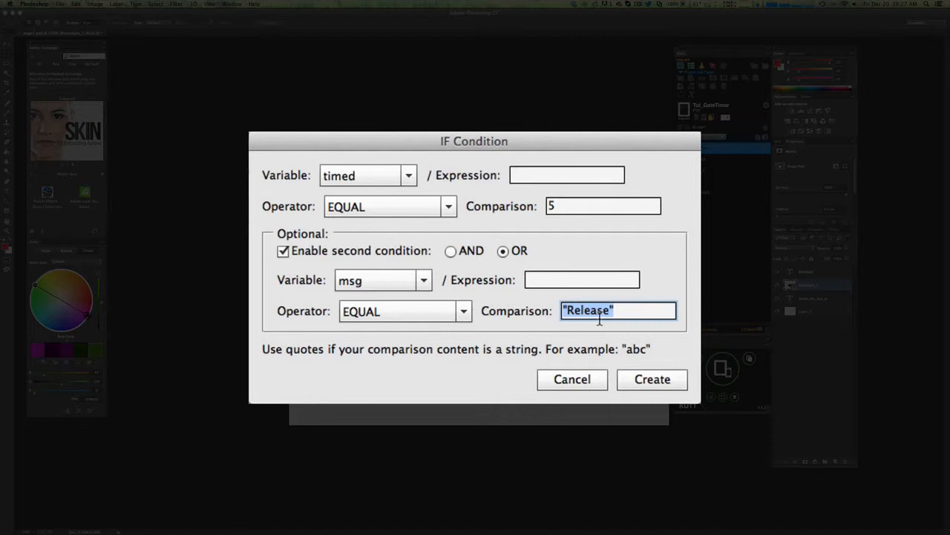
pyautogui.click(578, 380)
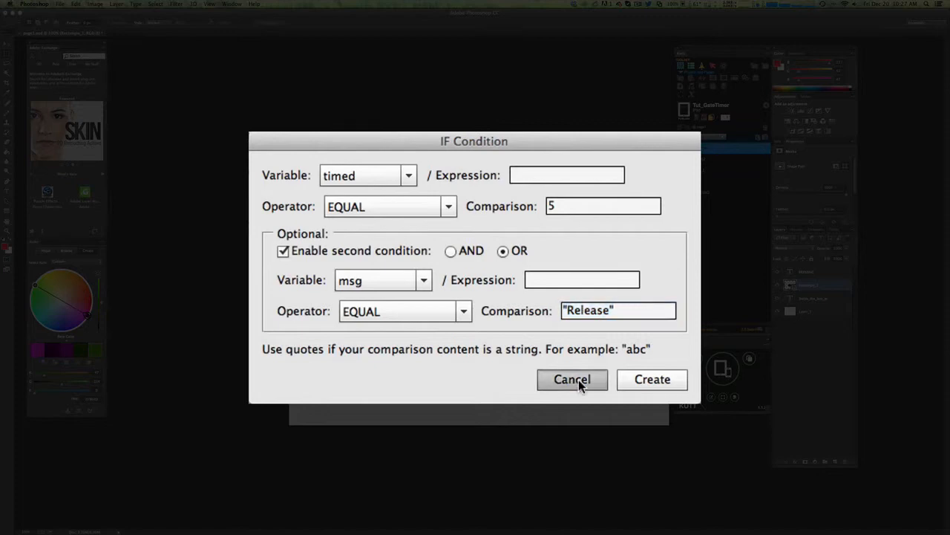
# Review the Edit Variable action under IF and the Else condition's settings, cancelling each without changes
pyautogui.click(408, 279)
pyautogui.doubleClick(408, 280)
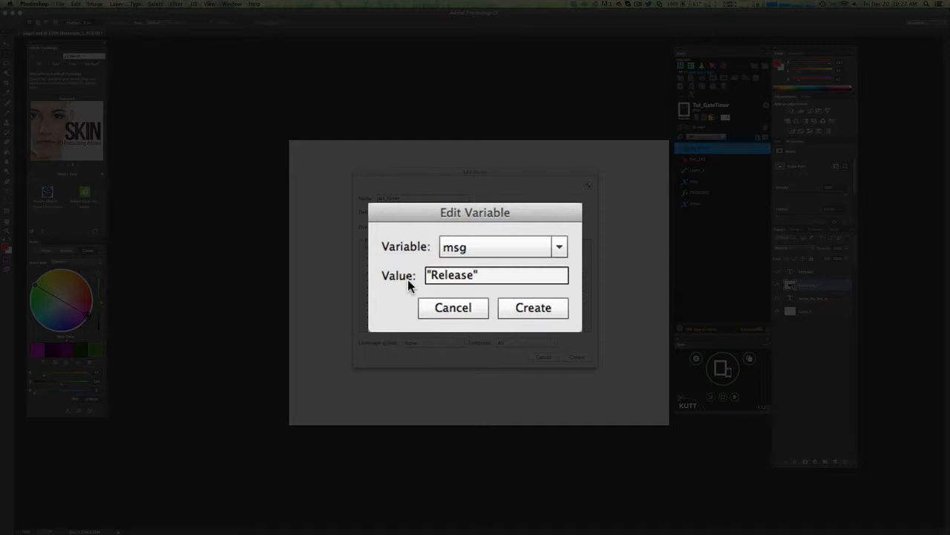
pyautogui.click(475, 319)
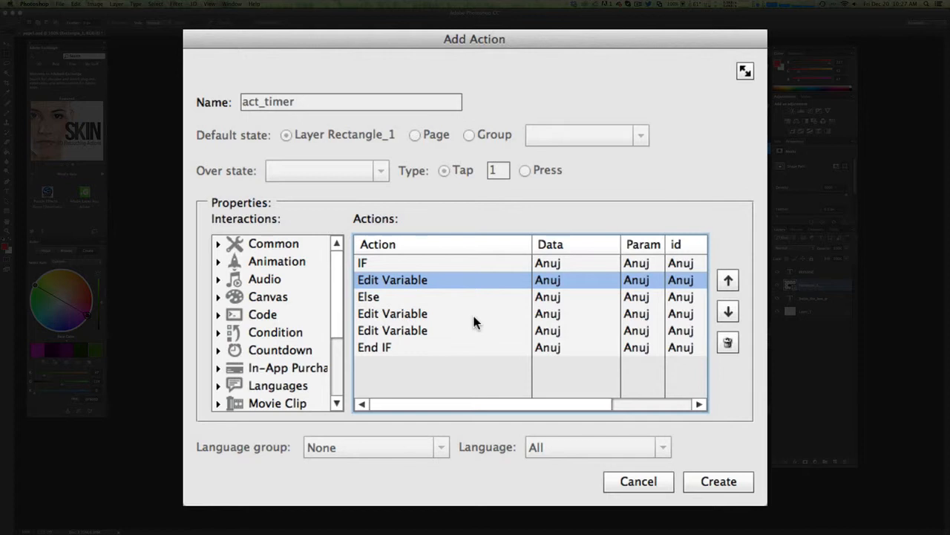
pyautogui.click(381, 297)
pyautogui.doubleClick(381, 297)
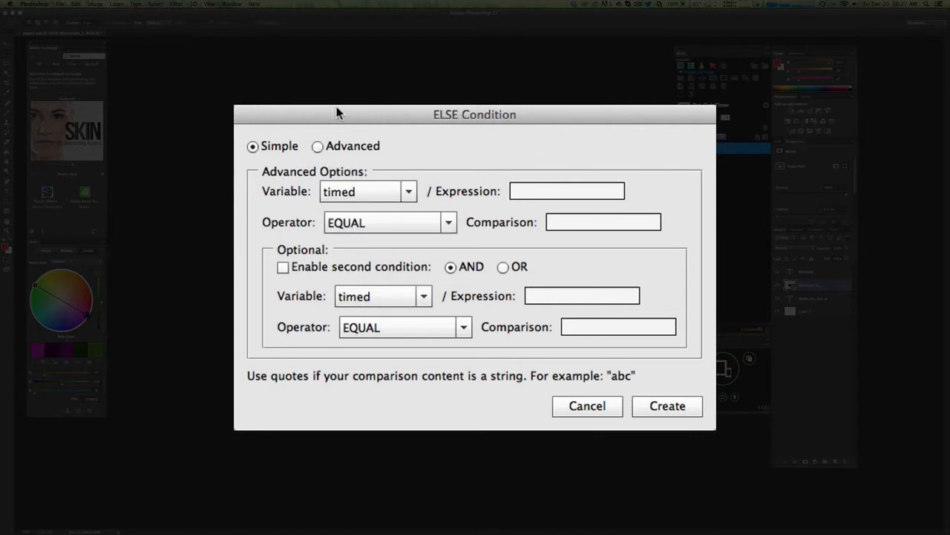
pyautogui.click(581, 407)
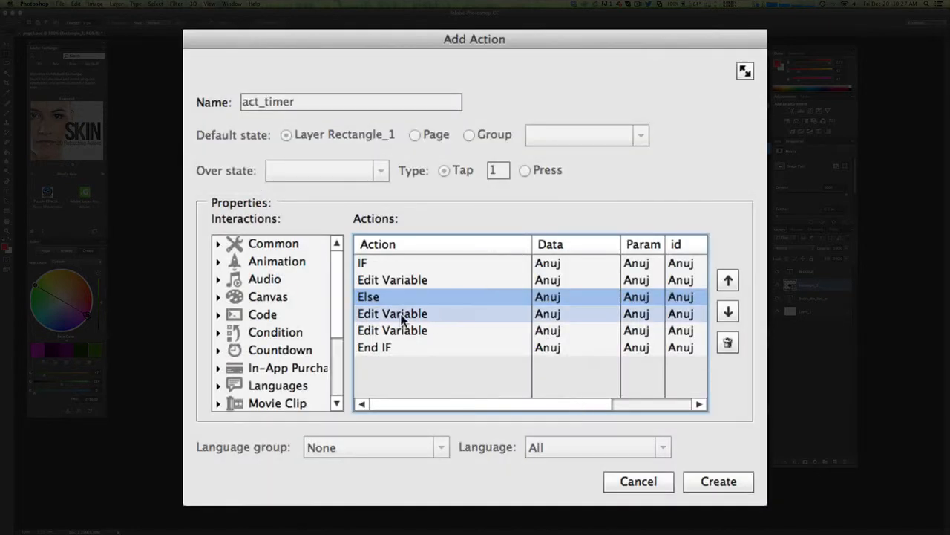
# Review the value expression of the first Edit Variable action under Else, and cancel without changes
pyautogui.doubleClick(402, 318)
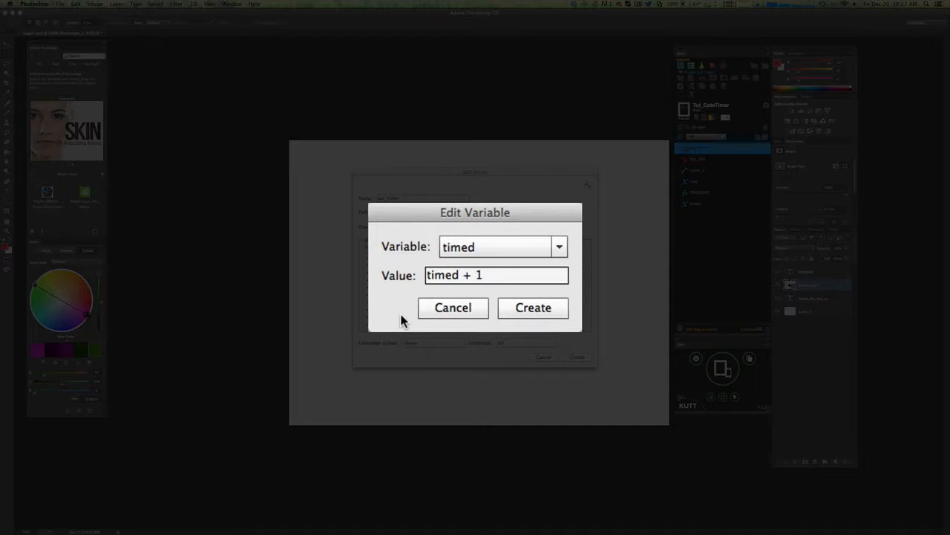
pyautogui.click(461, 275)
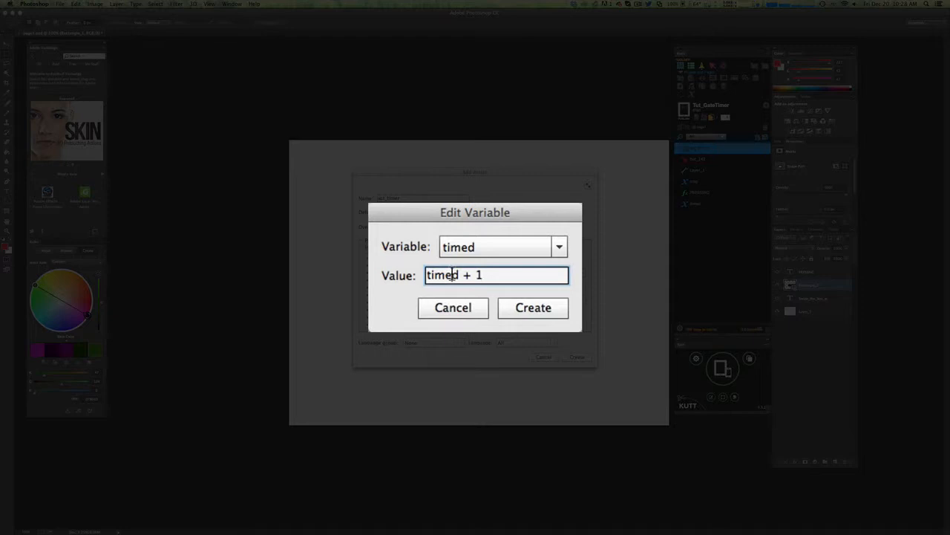
pyautogui.doubleClick(451, 274)
pyautogui.click(462, 307)
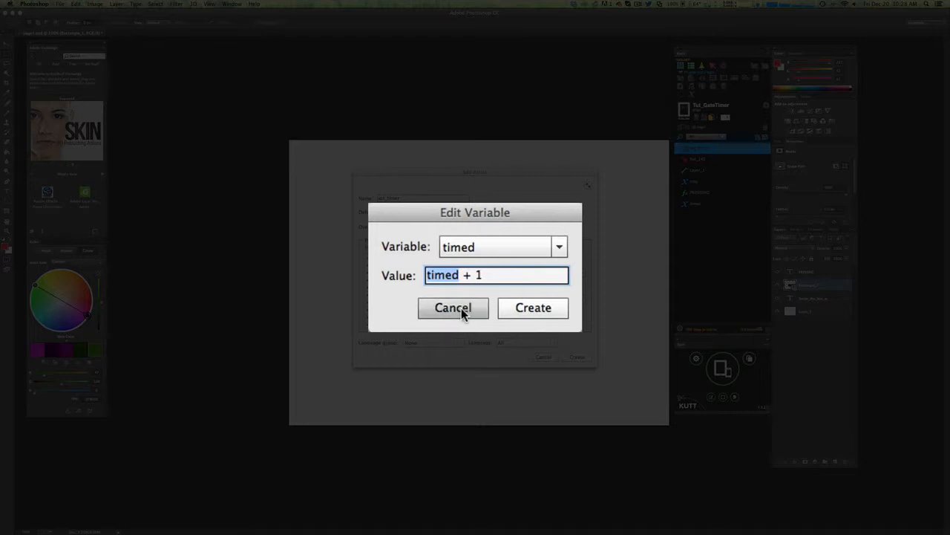
pyautogui.click(461, 307)
# Review the msg value expression in the second Edit Variable action under Else, and close act_timer without saving
pyautogui.click(543, 328)
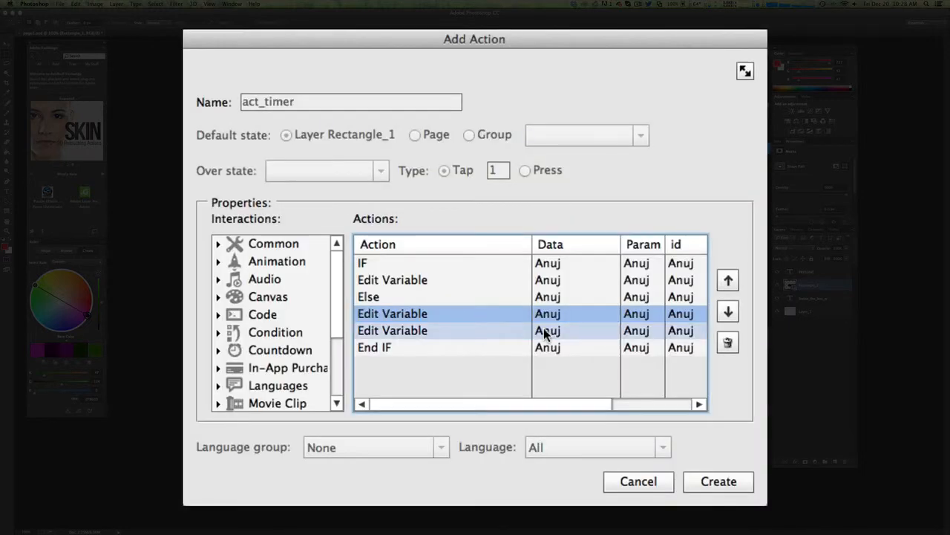
pyautogui.doubleClick(543, 331)
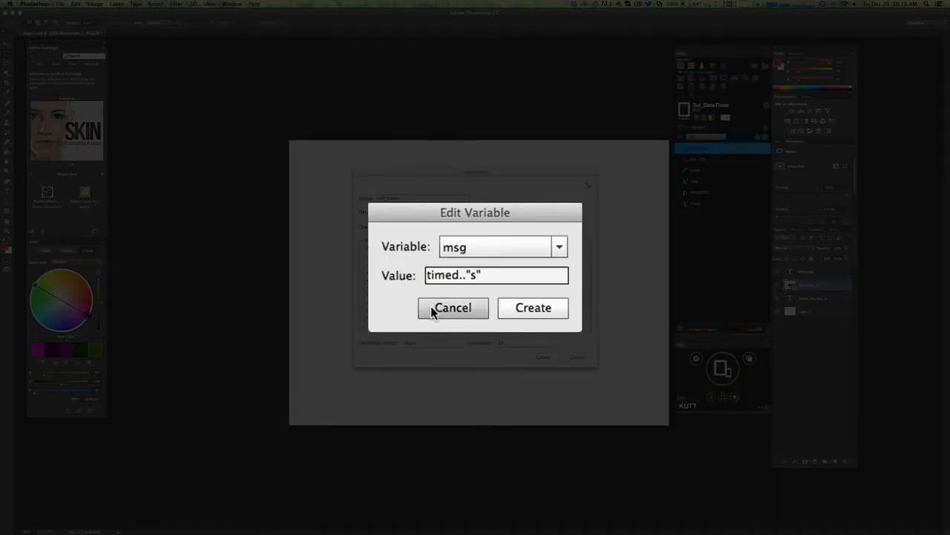
pyautogui.click(496, 275)
pyautogui.tripleClick(429, 276)
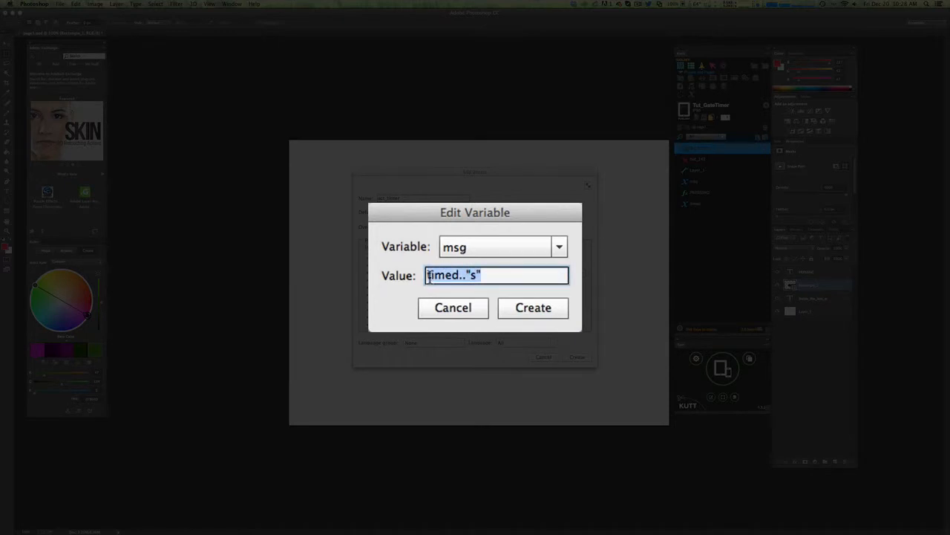
pyautogui.click(462, 276)
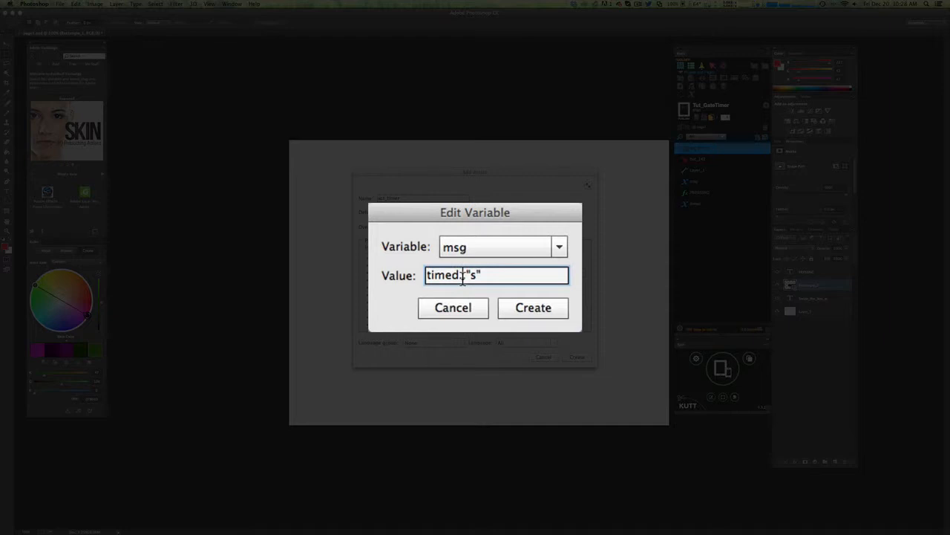
pyautogui.click(502, 310)
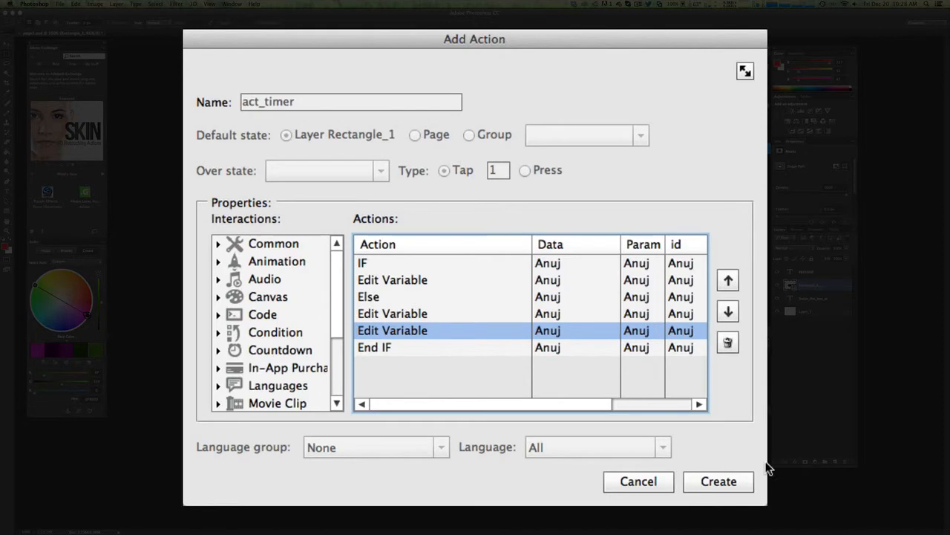
pyautogui.click(637, 479)
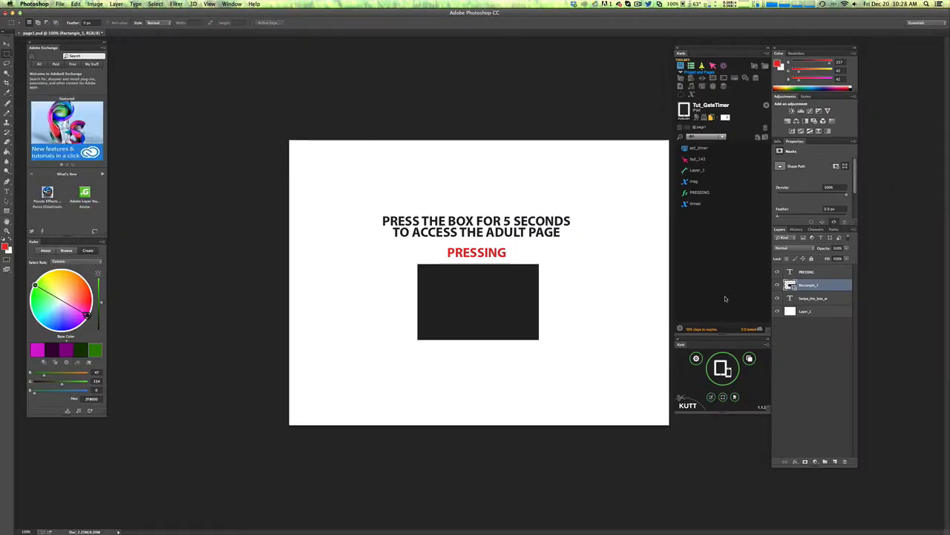
# Publish the project to the simulator, open page_1.lua from the build folder in TextWrangler, and enlarge its window
pyautogui.click(684, 108)
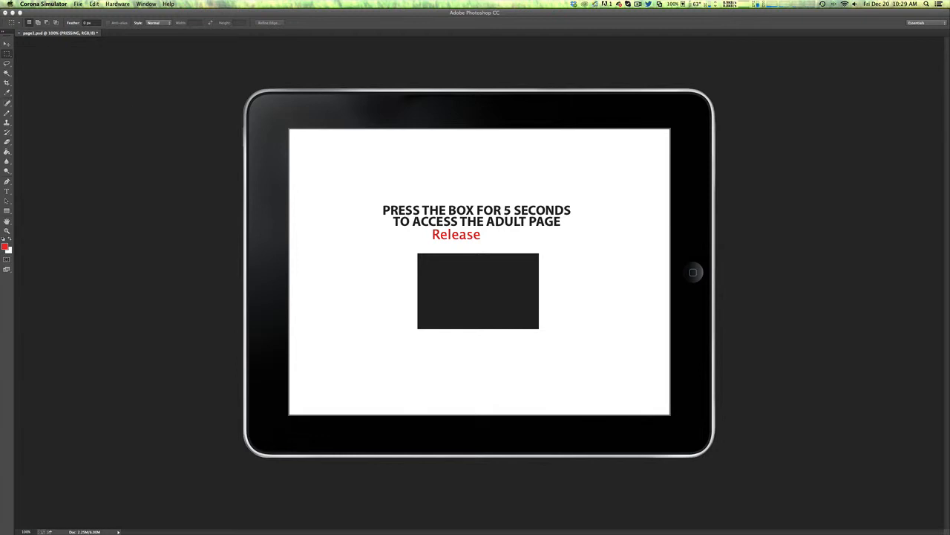
pyautogui.moveTo(0, 64); pyautogui.dragTo(405, 53)
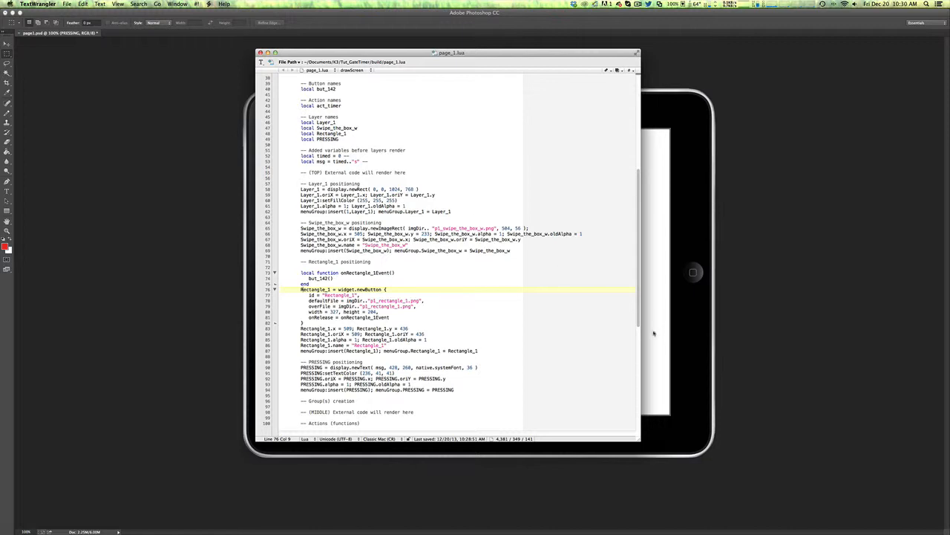
pyautogui.moveTo(640, 440); pyautogui.dragTo(747, 481)
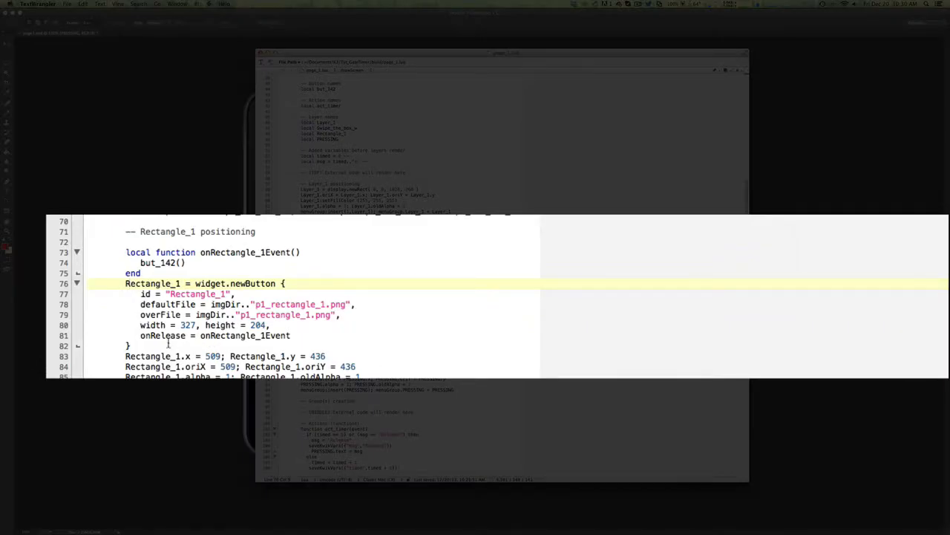
# Duplicate the onRelease = onRectangle_1Event line directly below itself in the Rectangle_1 button definition
pyautogui.click(128, 345)
pyautogui.moveTo(119, 340); pyautogui.dragTo(61, 249)
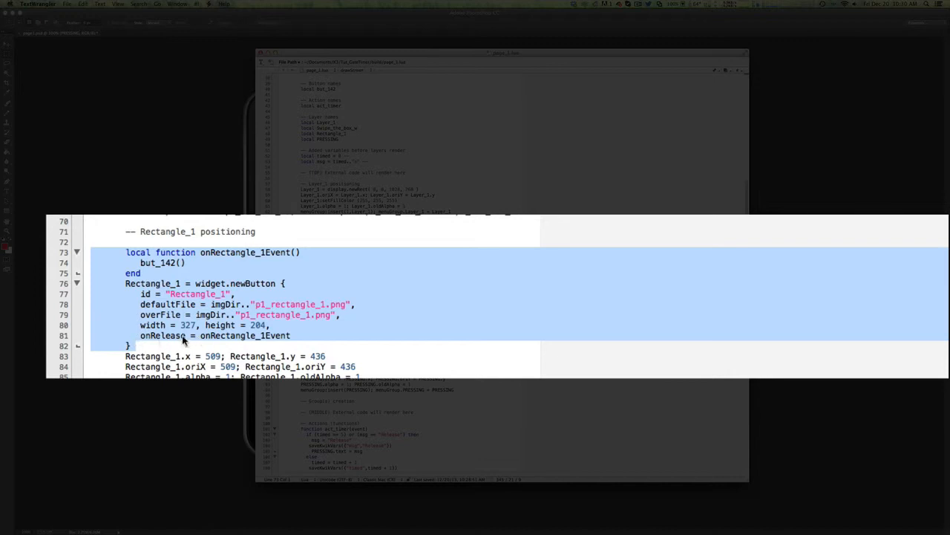
pyautogui.click(150, 336)
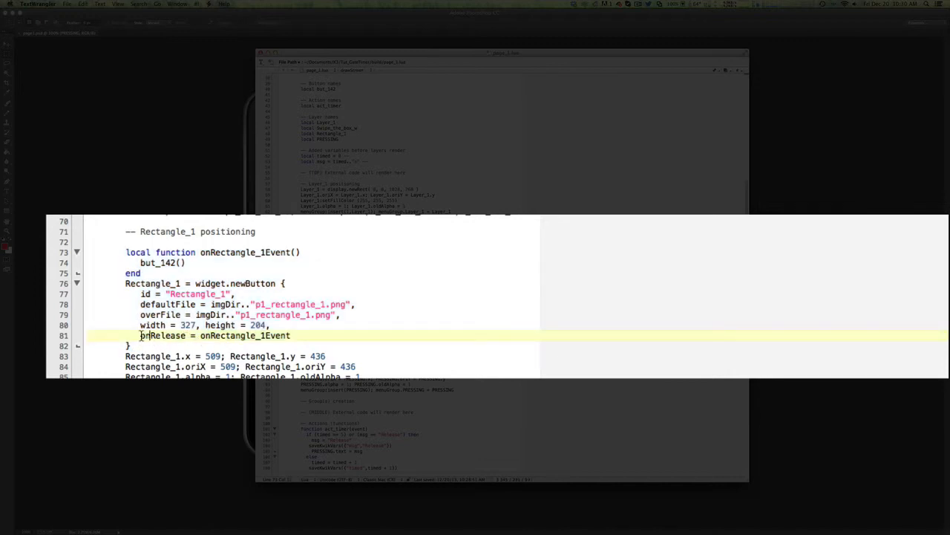
pyautogui.moveTo(140, 336); pyautogui.dragTo(294, 335)
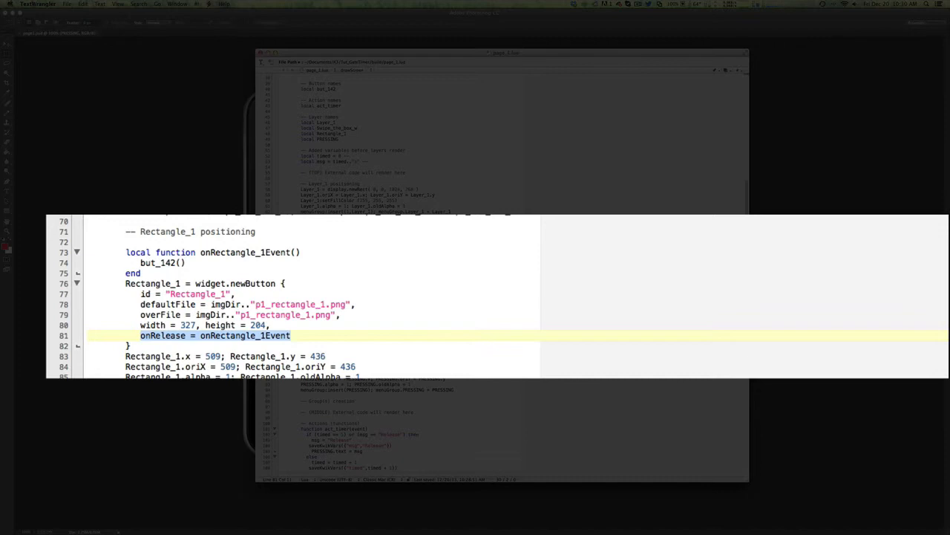
pyautogui.moveTo(291, 335); pyautogui.dragTo(141, 339)
pyautogui.press('super+c')
pyautogui.click(308, 336)
pyautogui.press('Return')
pyautogui.press('super+v')
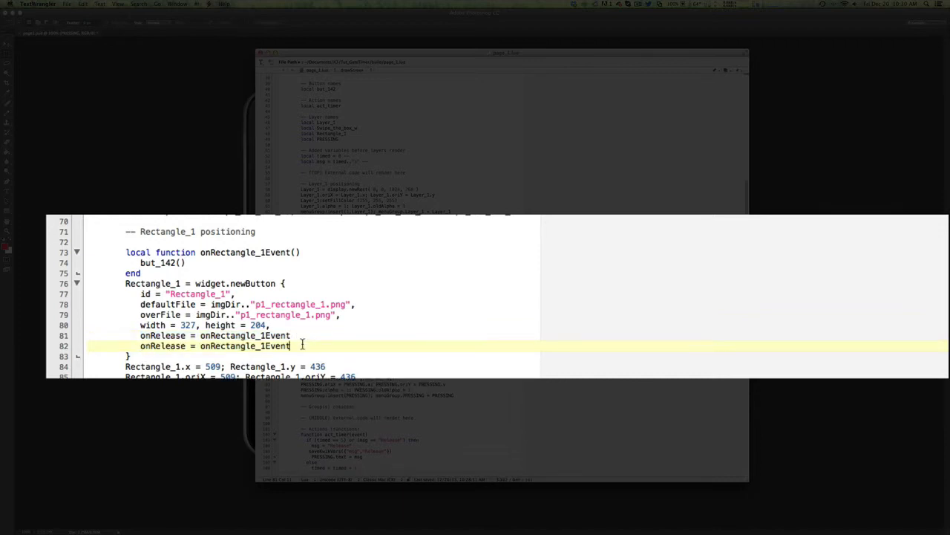
# Add a comma after the first onRelease line and rename the event in the duplicated line to onPress
pyautogui.moveTo(291, 336); pyautogui.dragTo(144, 339)
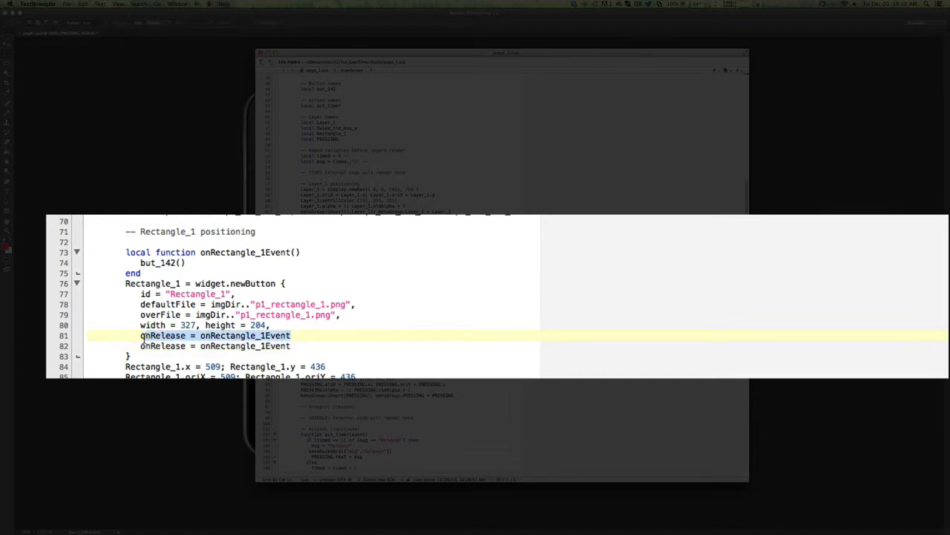
pyautogui.click(375, 337)
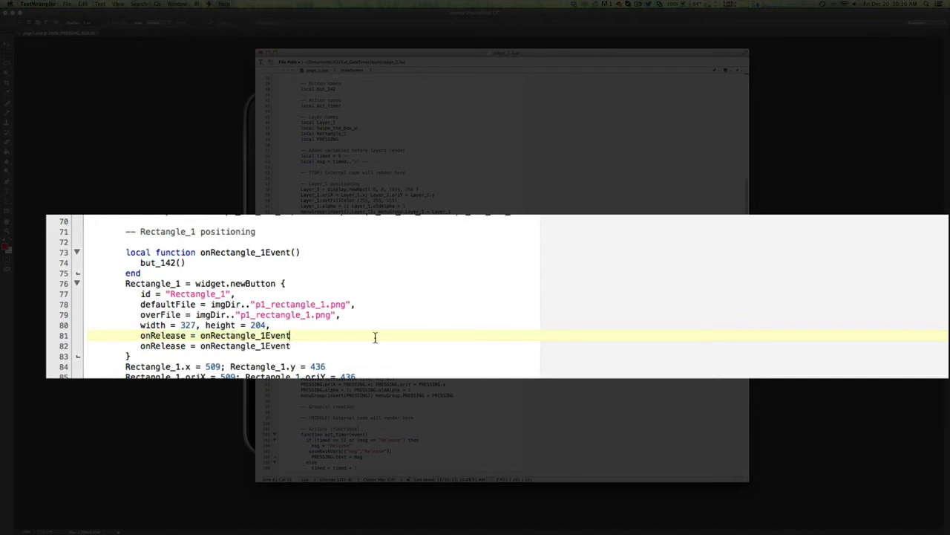
pyautogui.write(',')
pyautogui.moveTo(146, 272); pyautogui.dragTo(124, 254)
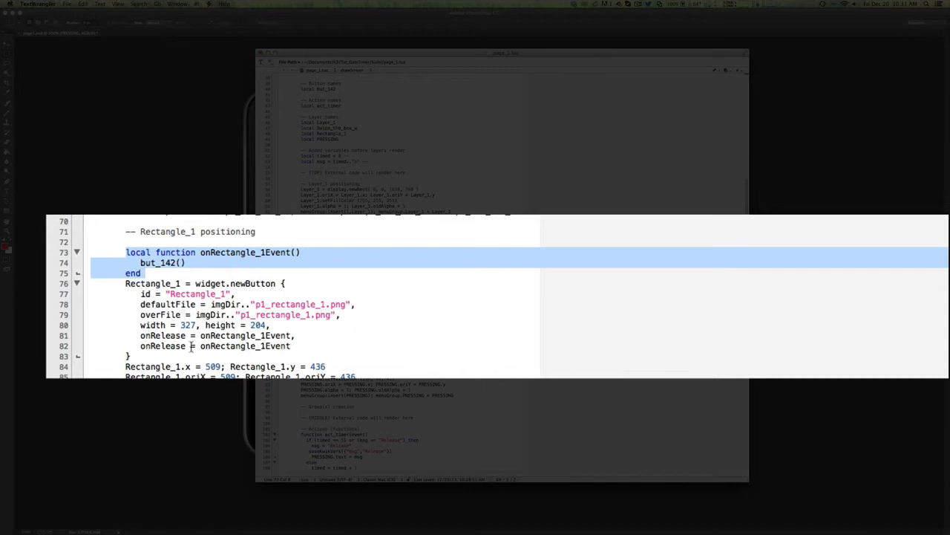
pyautogui.click(151, 346)
pyautogui.moveTo(150, 346); pyautogui.dragTo(184, 344)
pyautogui.write('Press')
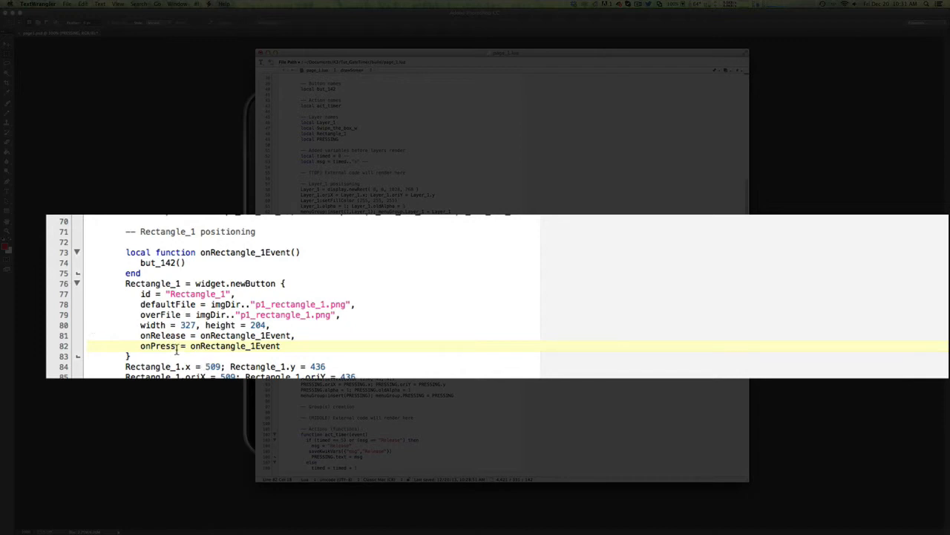
# Change the handler assigned to onRelease to onRectangle_12Event in the Rectangle_1 button definition
pyautogui.scroll(4, 241, 289)
pyautogui.scroll(-3, 242, 291)
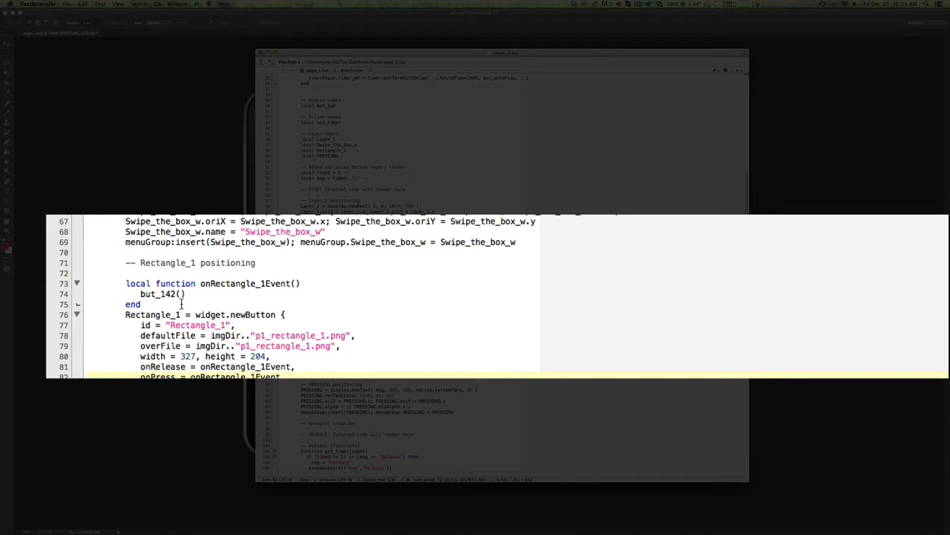
pyautogui.moveTo(143, 305); pyautogui.dragTo(123, 284)
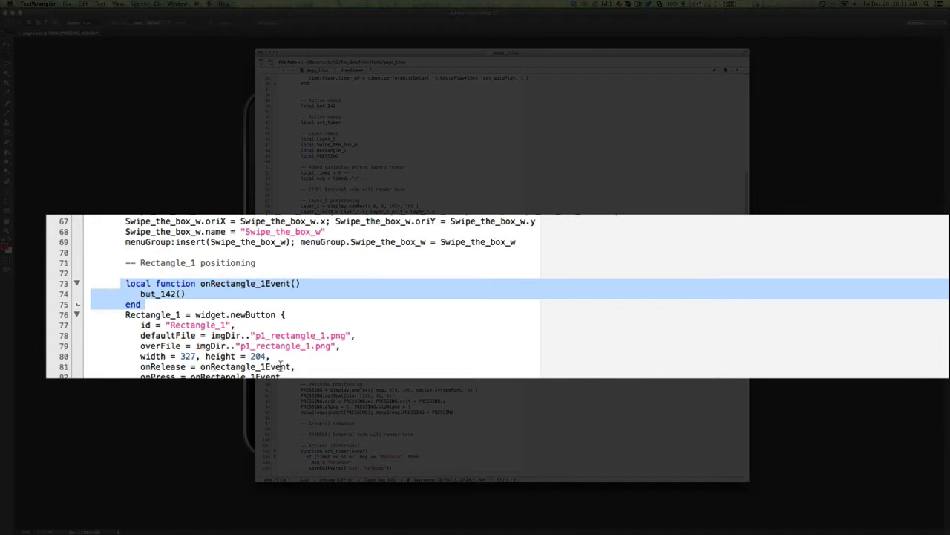
pyautogui.moveTo(295, 366); pyautogui.dragTo(141, 366)
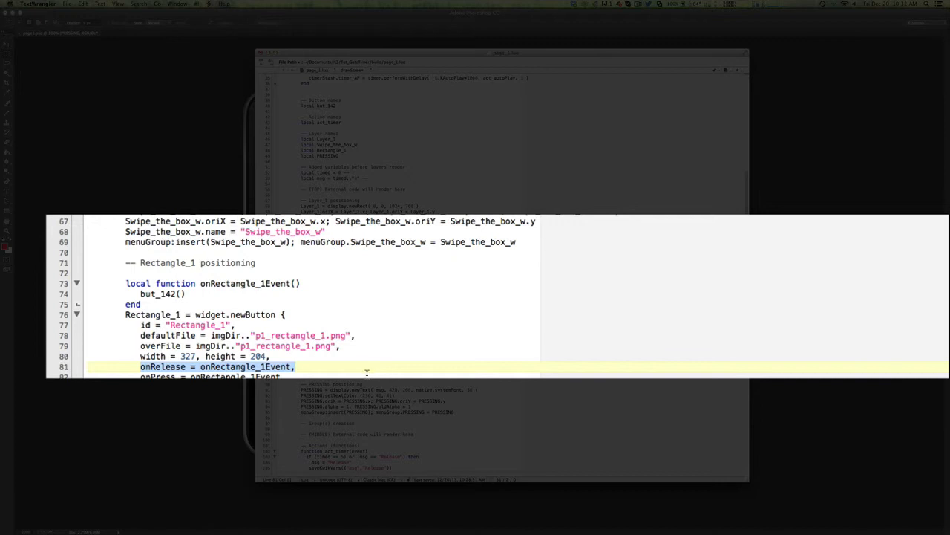
pyautogui.click(399, 361)
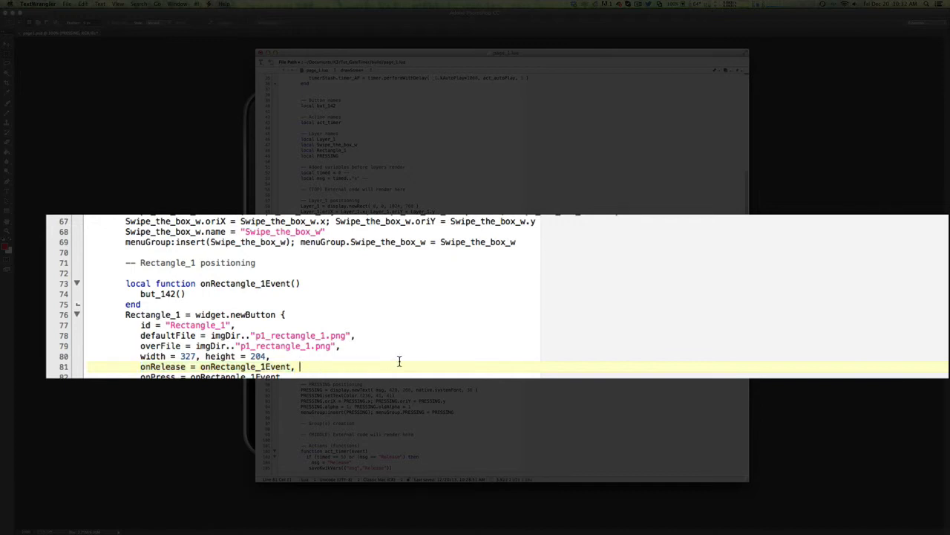
pyautogui.click(271, 366)
pyautogui.write('2')
# Copy the three-line onRectangle_1Event function and paste the duplicate directly below its end, before the button definition
pyautogui.moveTo(144, 304); pyautogui.dragTo(124, 283)
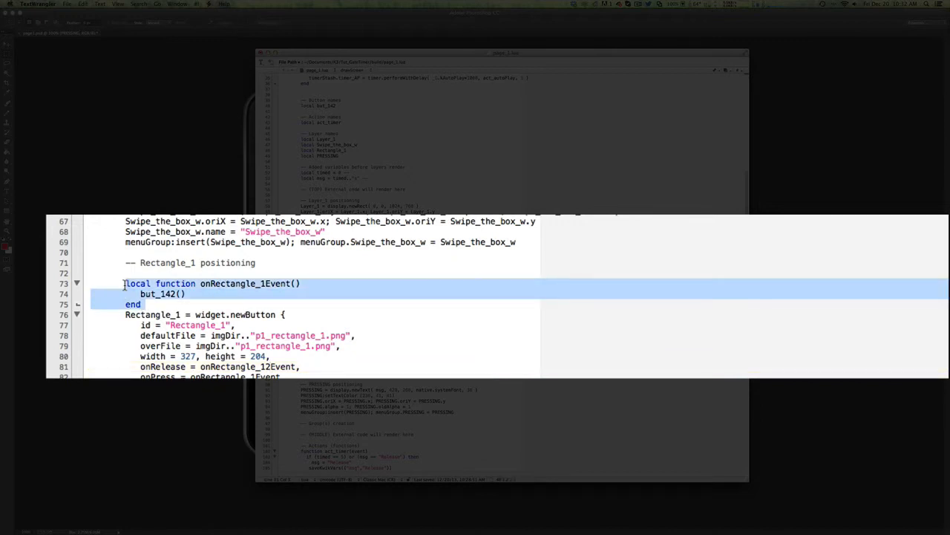
pyautogui.scroll(-5, 124, 283)
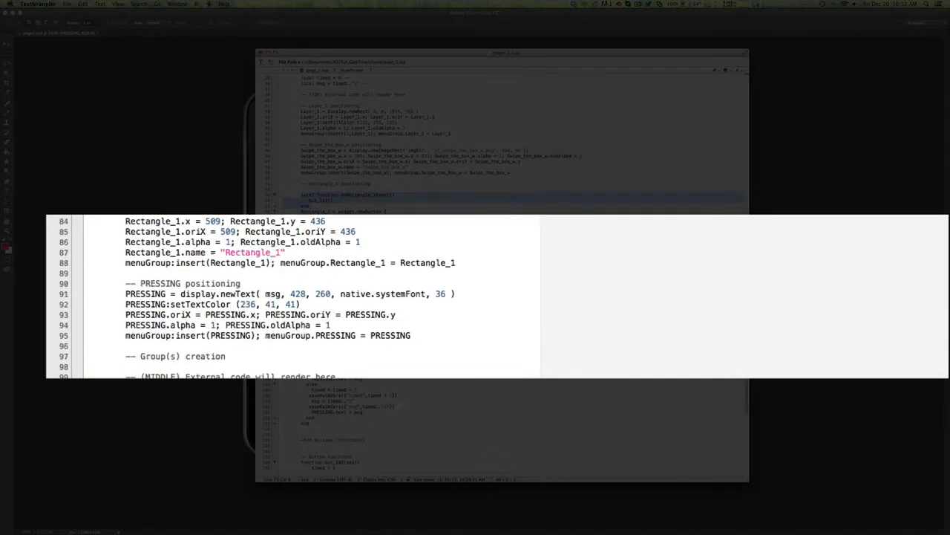
pyautogui.scroll(-4, 502, 267)
pyautogui.moveTo(310, 413); pyautogui.dragTo(301, 390)
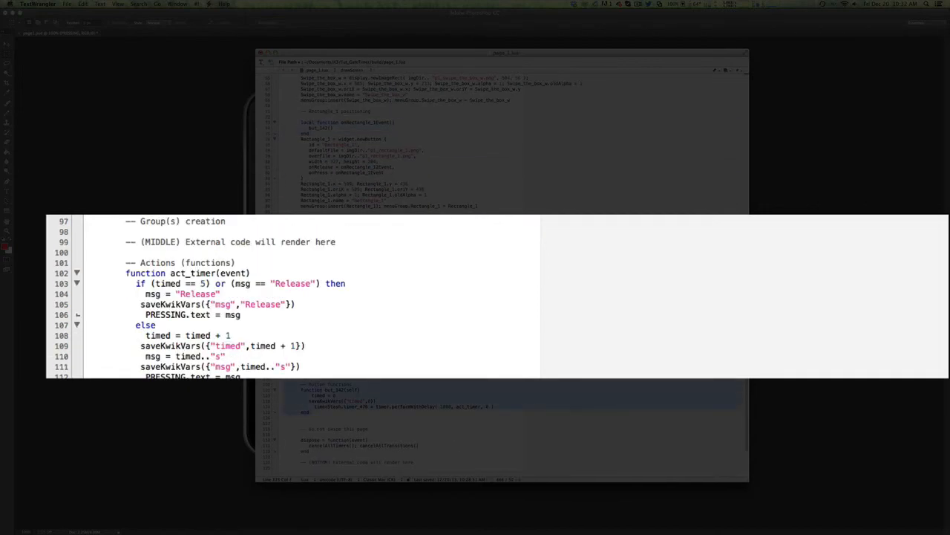
pyautogui.scroll(7, 480, 343)
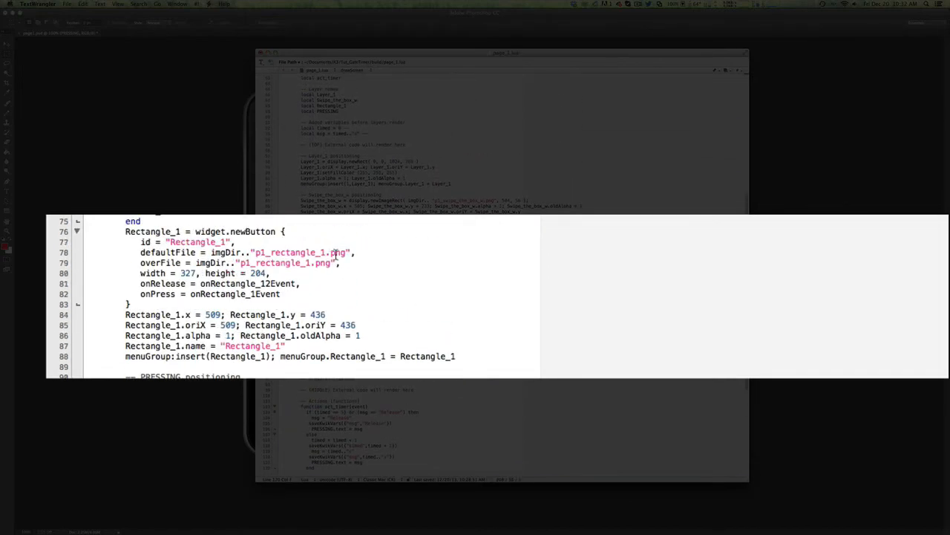
pyautogui.click(220, 283)
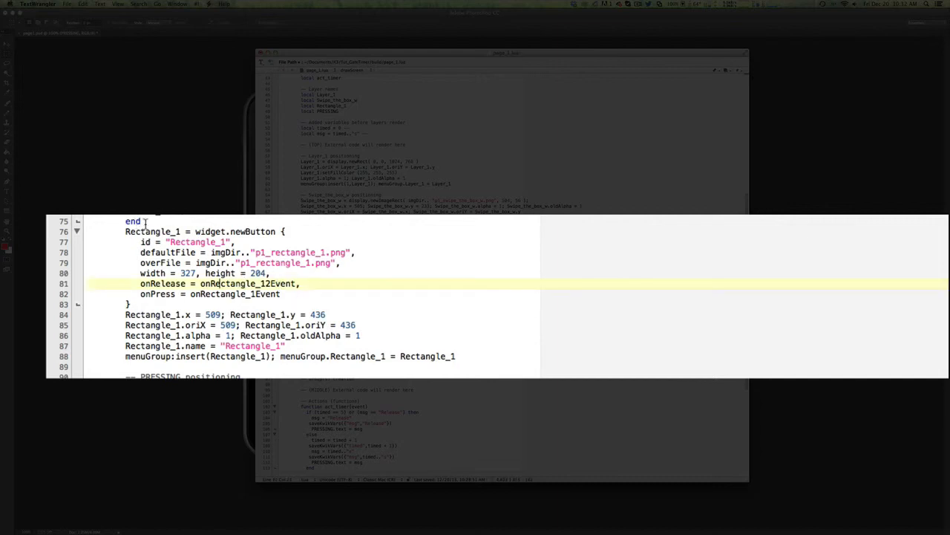
pyautogui.moveTo(145, 221); pyautogui.dragTo(91, 221)
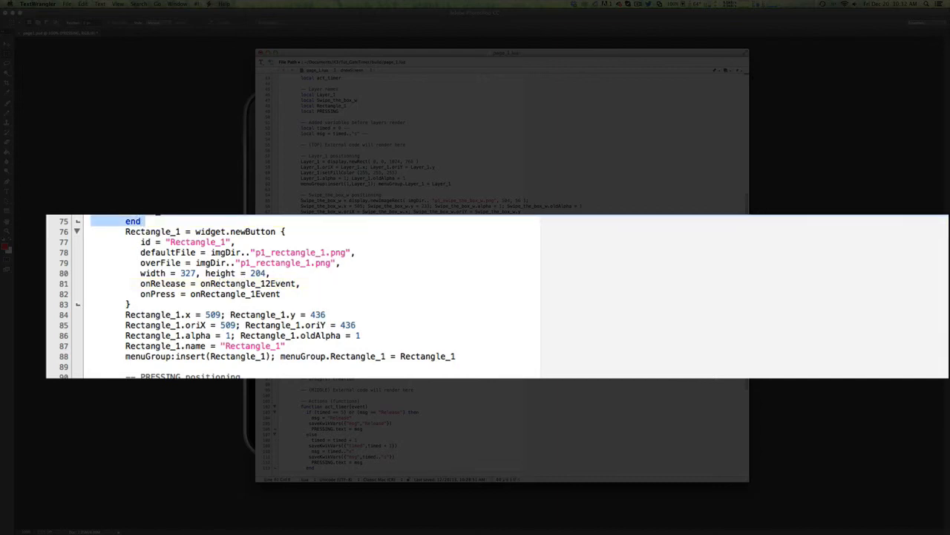
pyautogui.click(158, 220)
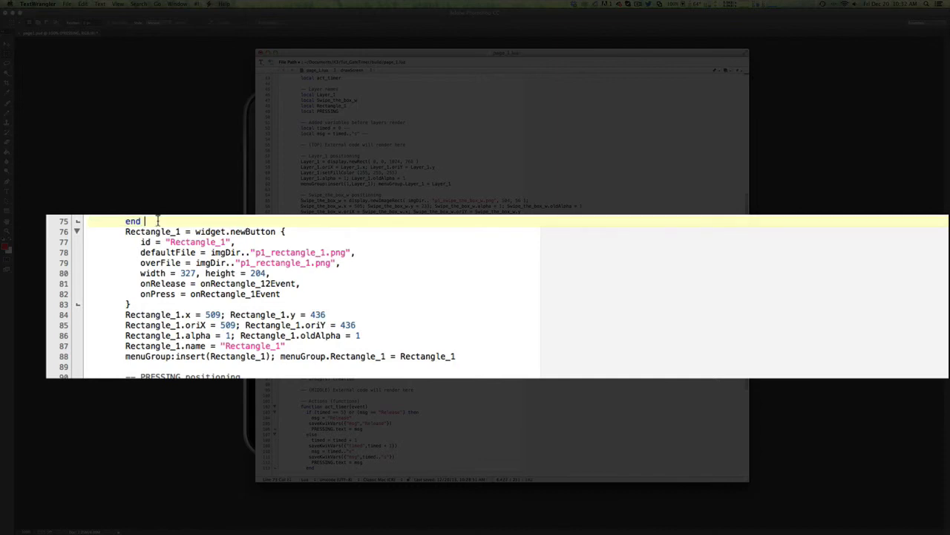
pyautogui.press('Return')
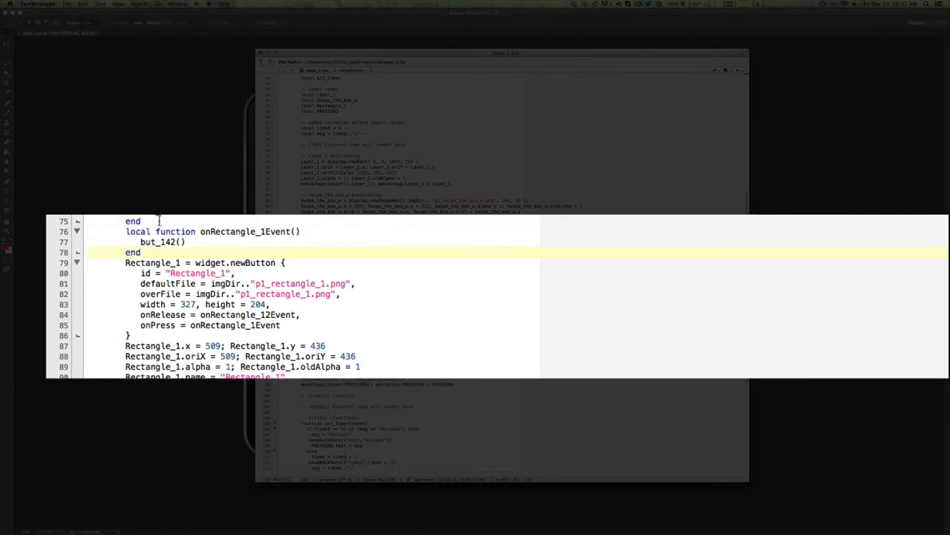
# Rename the duplicated function to onRectangle_12Event, and compare its name with the handler in the onRelease line
pyautogui.click(262, 231)
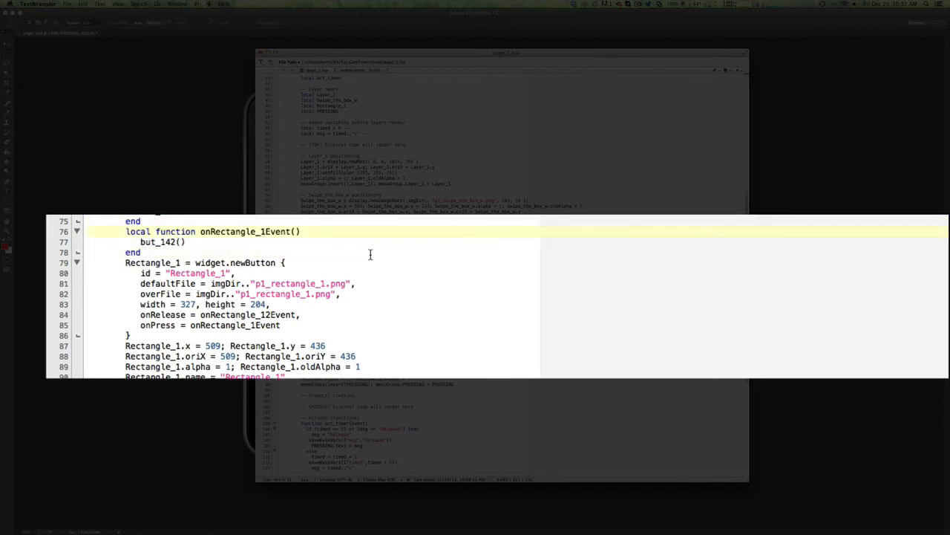
pyautogui.write('2')
pyautogui.doubleClick(245, 231)
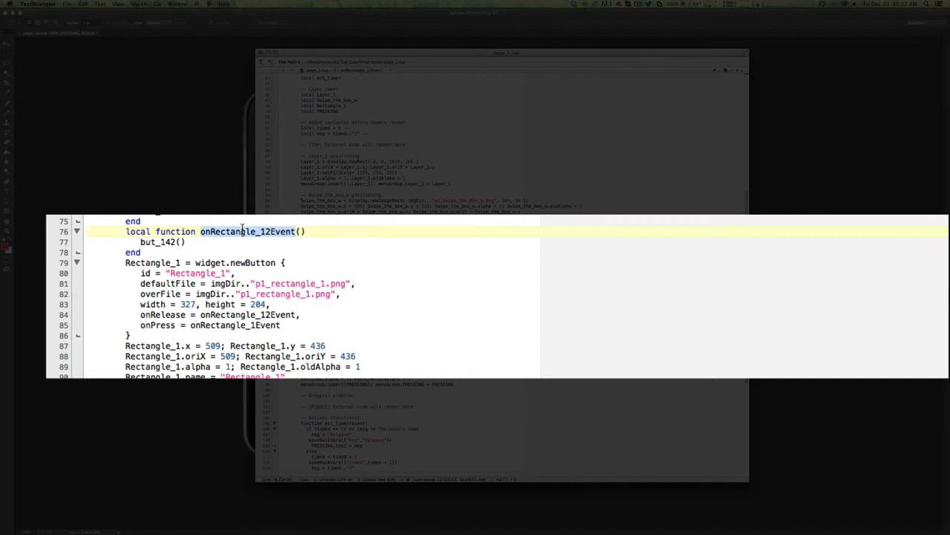
pyautogui.doubleClick(273, 315)
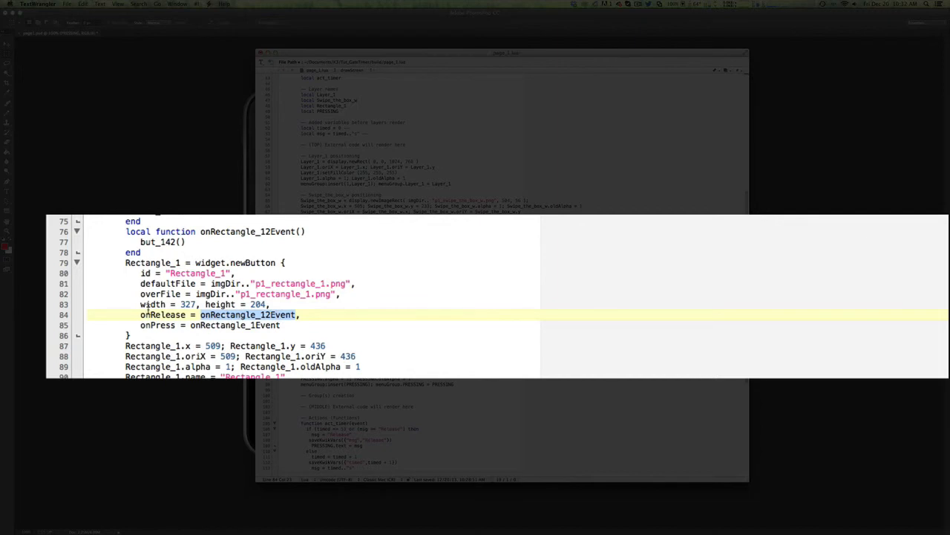
pyautogui.tripleClick(271, 232)
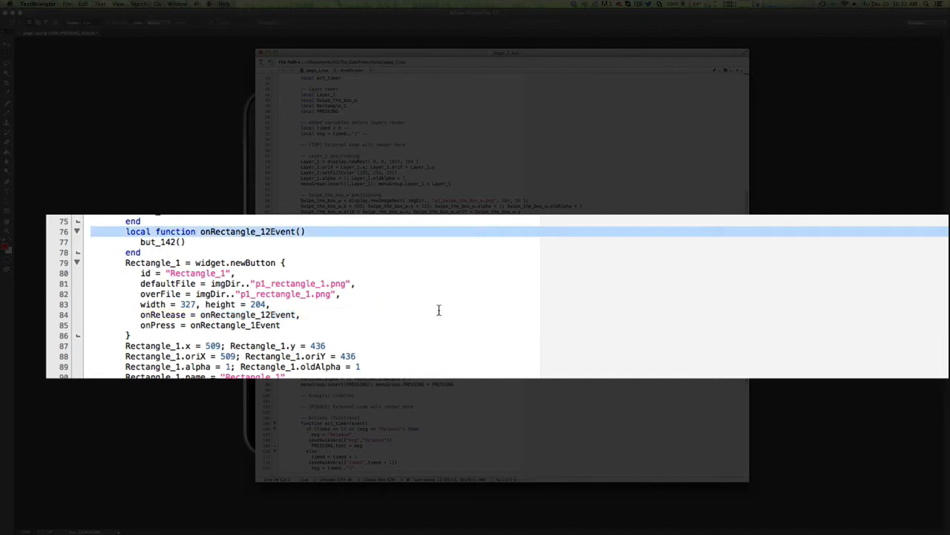
# Replace the but_142() call in onRectangle_12Event with an if/else: on "Release" go to page_2, otherwise set timed to 0, refresh PRESSING.text and cancel timerStash.timer_476
pyautogui.click(276, 251)
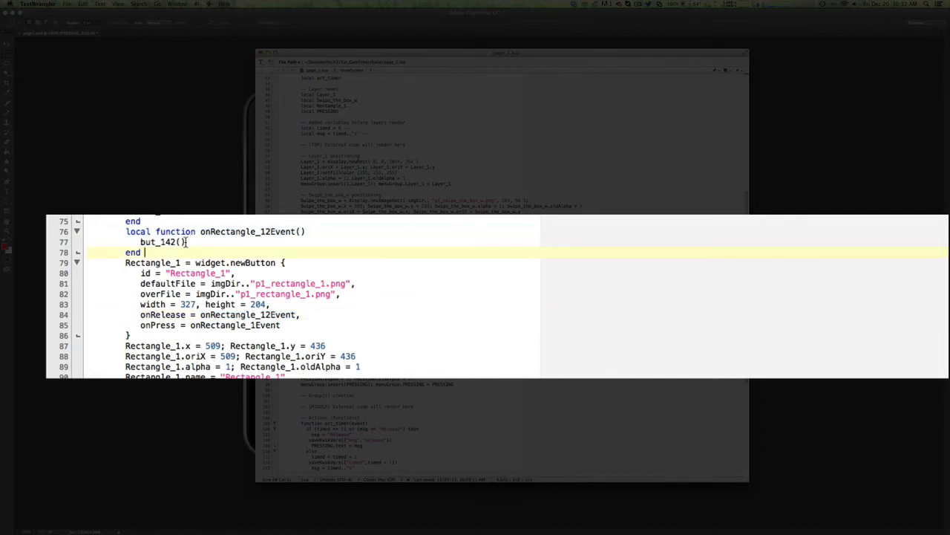
pyautogui.moveTo(187, 241); pyautogui.dragTo(73, 238)
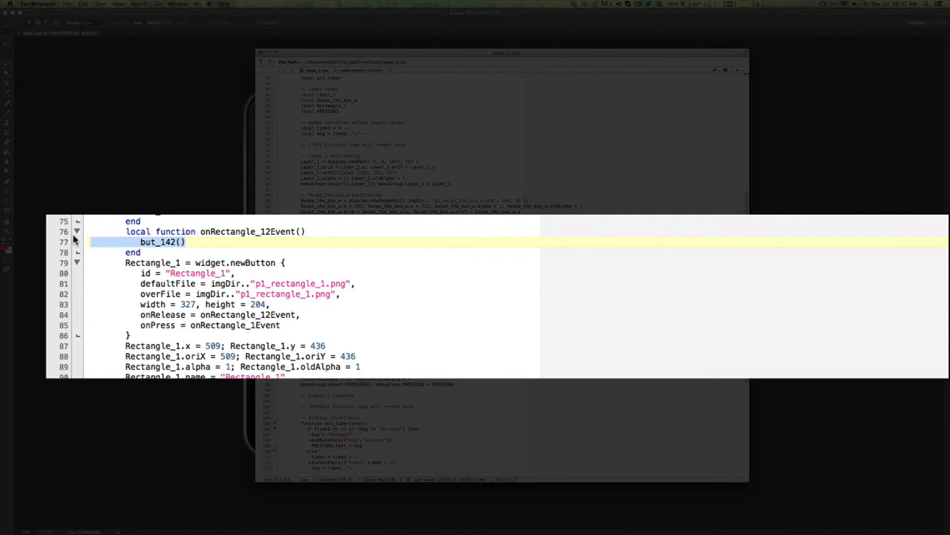
pyautogui.press('Return')
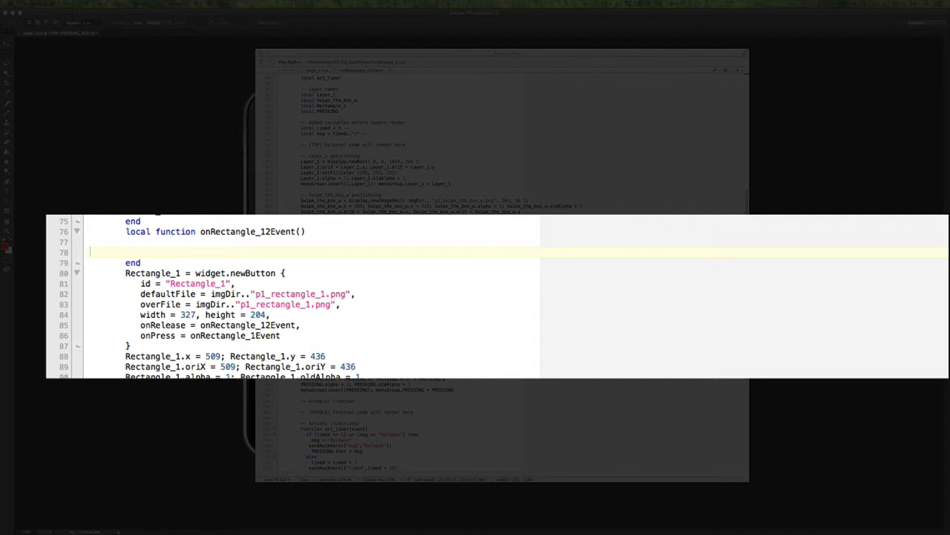
pyautogui.click(161, 242)
pyautogui.write('if (msg == "Release") then  dispose(); director:changeScene( "page_2", "moveFromRight" ) else  timed = 0  msg = timed.."s"  PRESSING.text = msg  if timerStash.timer_476 then timer.cancel( timerStash.timer_476 ) end end')
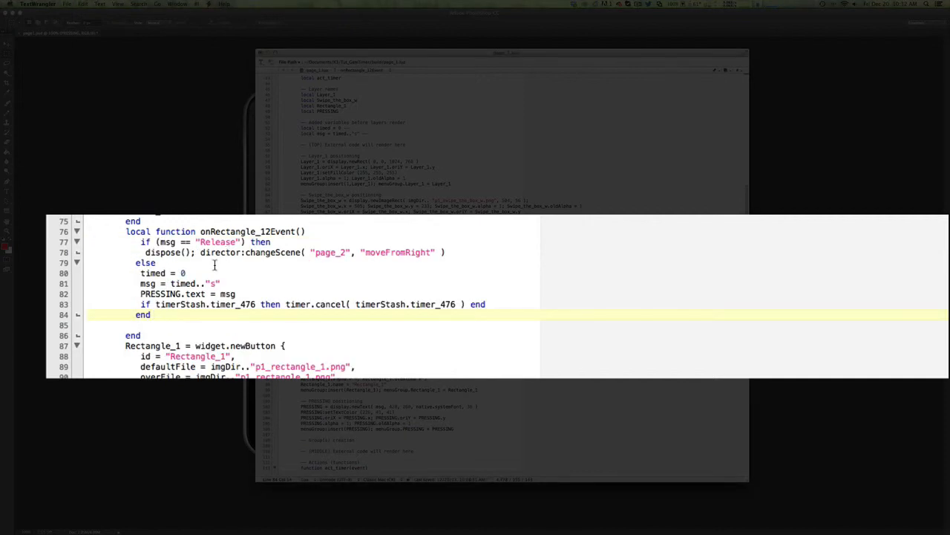
# Delete the empty line between the if block's end and the closing end of onRectangle_12Event
pyautogui.click(86, 325)
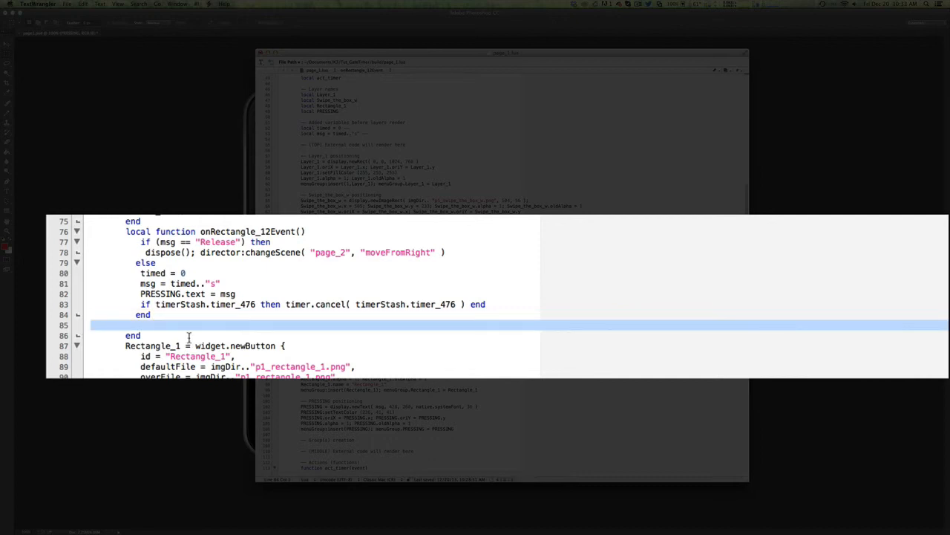
pyautogui.click(115, 328)
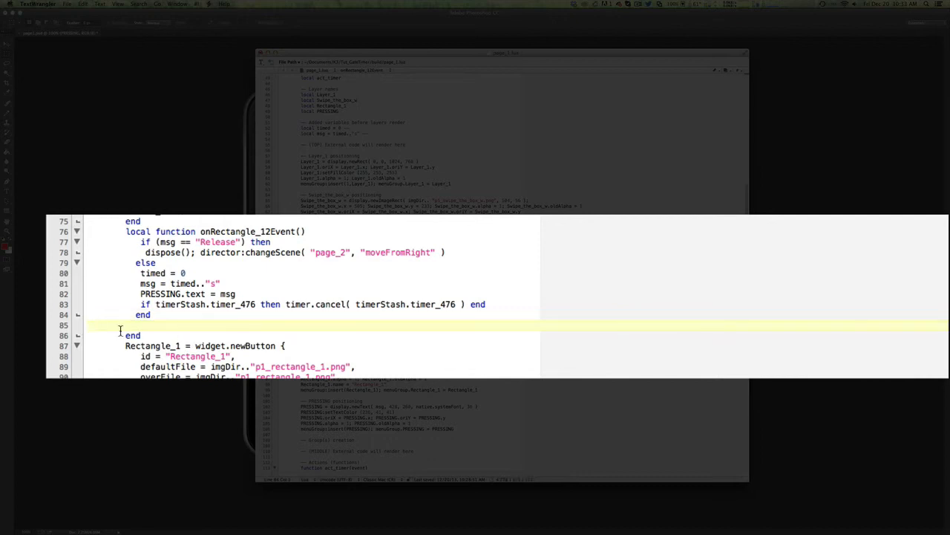
pyautogui.press('BackSpace')
pyautogui.press('BackSpace')
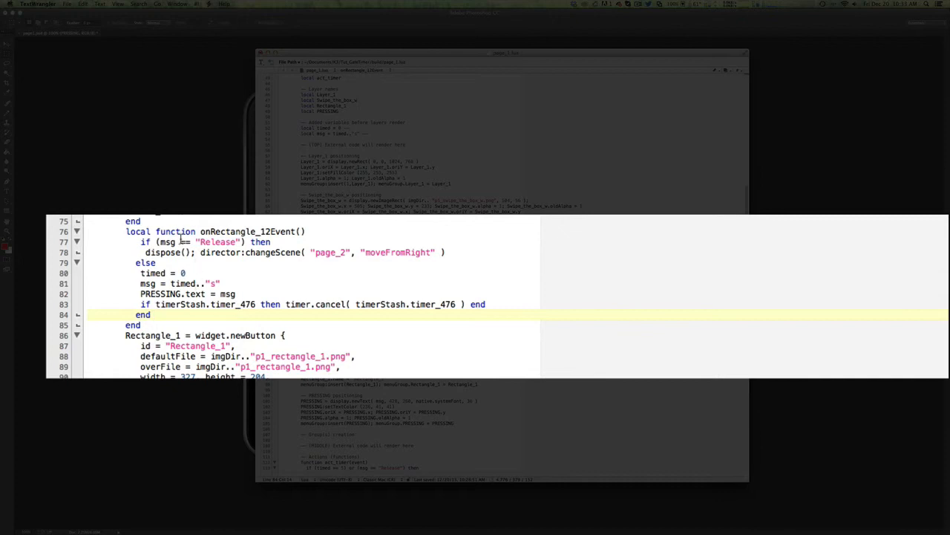
# Review the "Release" condition in onRectangle_12Event and trace its dispose() call to the dispose function near the end of the file
pyautogui.moveTo(274, 242); pyautogui.dragTo(65, 242)
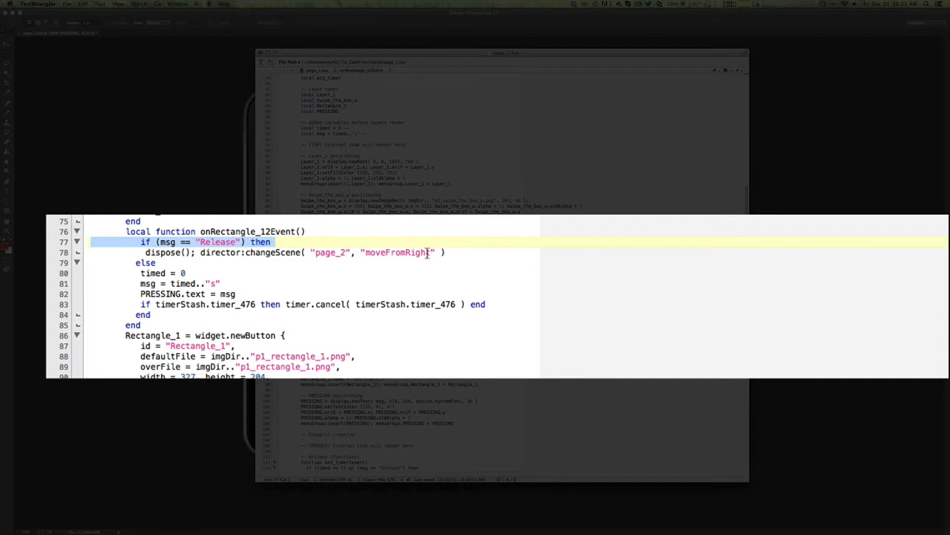
pyautogui.scroll(-3, 338, 309)
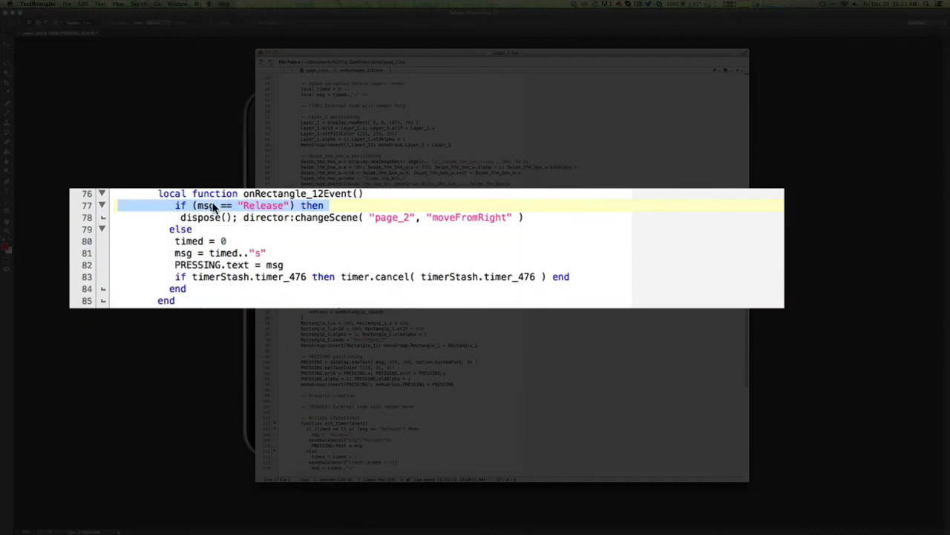
pyautogui.moveTo(178, 217); pyautogui.dragTo(237, 218)
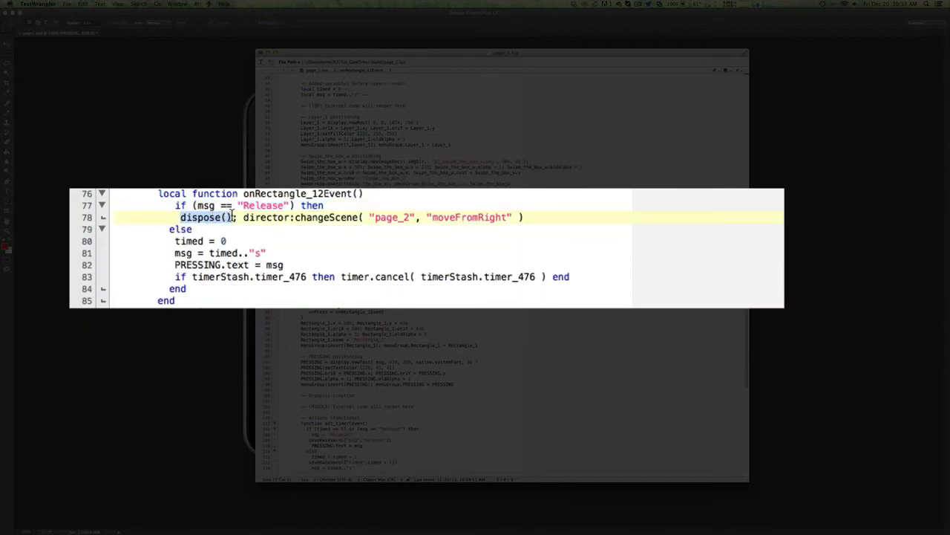
pyautogui.scroll(-3, 563, 227)
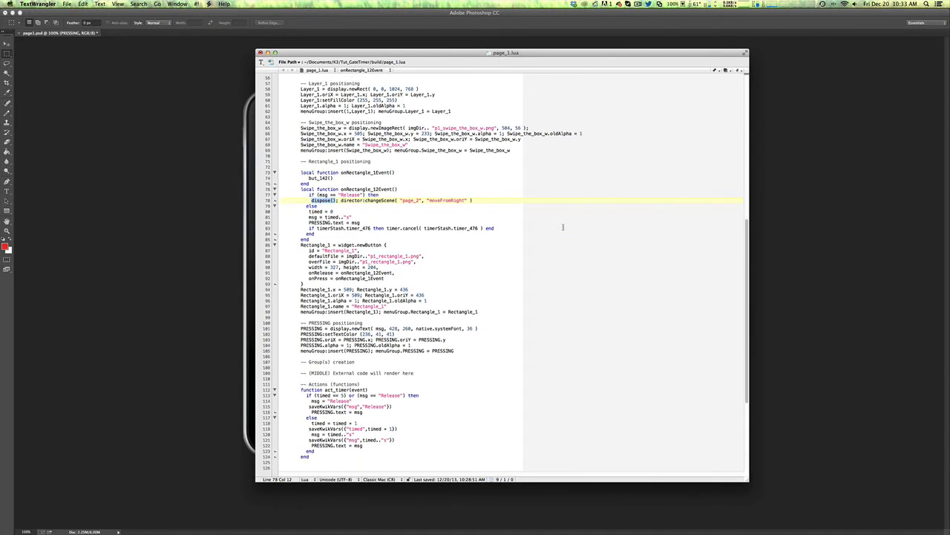
pyautogui.scroll(-10, 563, 228)
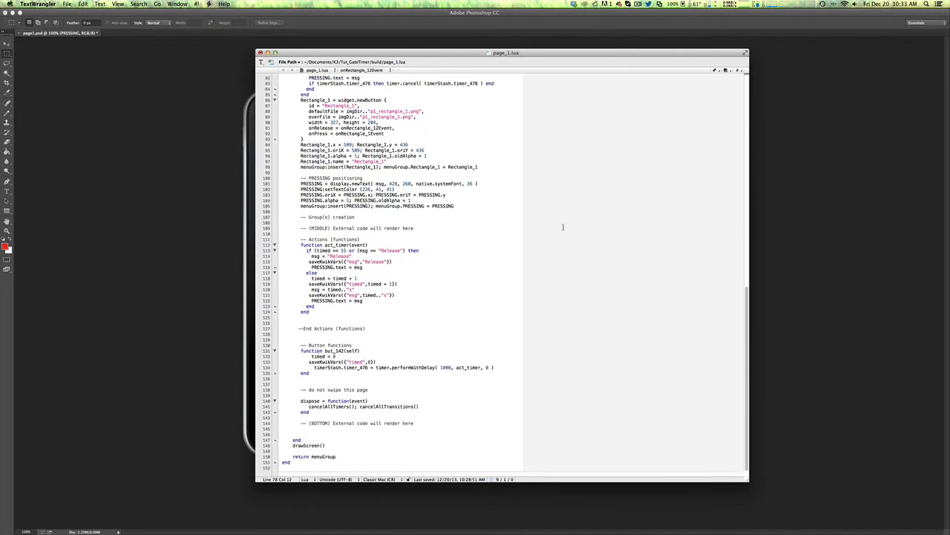
pyautogui.scroll(12, 563, 227)
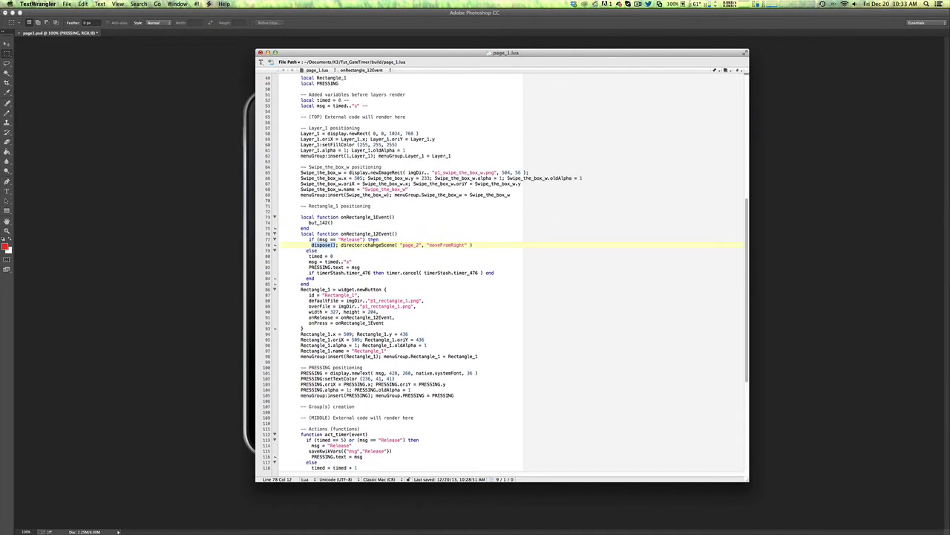
pyautogui.scroll(-10, 462, 235)
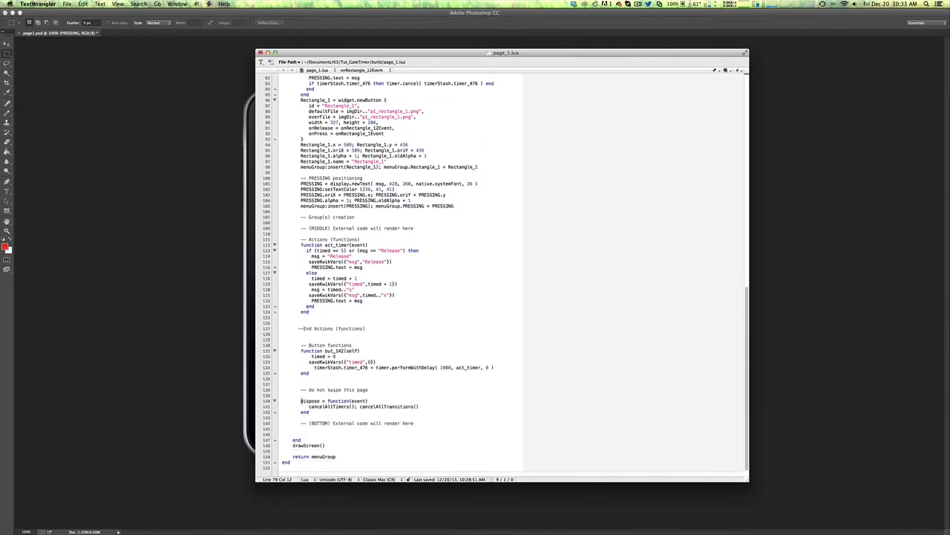
pyautogui.moveTo(300, 401); pyautogui.dragTo(320, 401)
pyautogui.scroll(11, 603, 334)
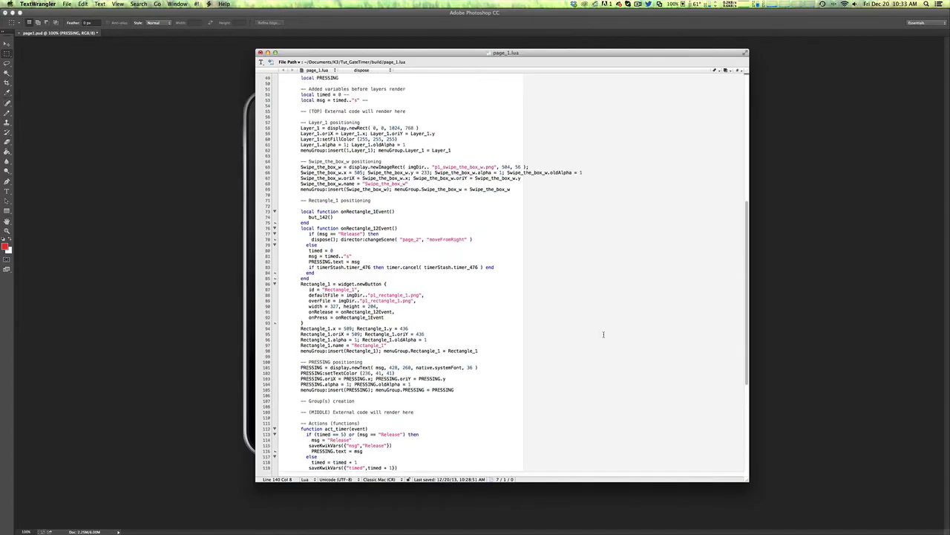
pyautogui.scroll(2, 603, 334)
pyautogui.scroll(-3, 585, 330)
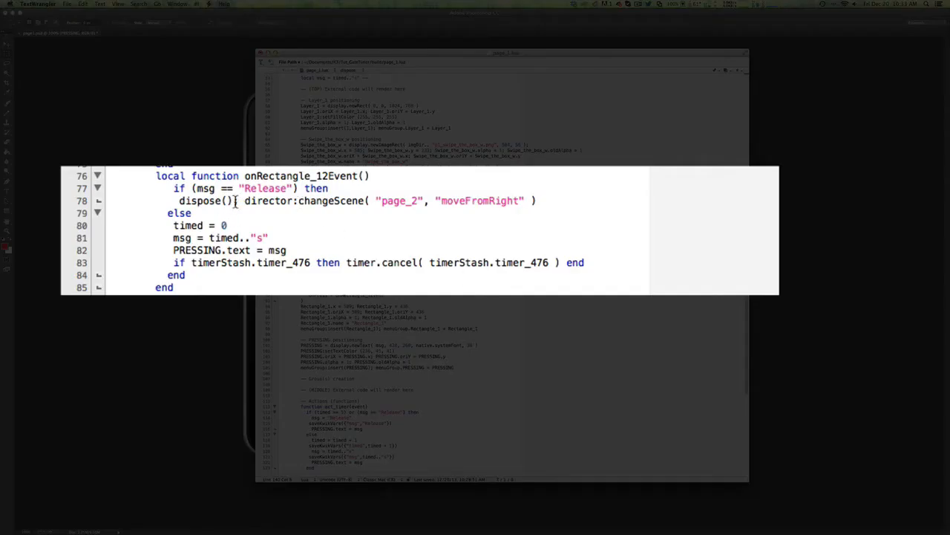
# Examine the page_2 scene change and each else-branch statement in onRectangle_12Event, including the timer check and its cancel call
pyautogui.moveTo(244, 201); pyautogui.dragTo(534, 199)
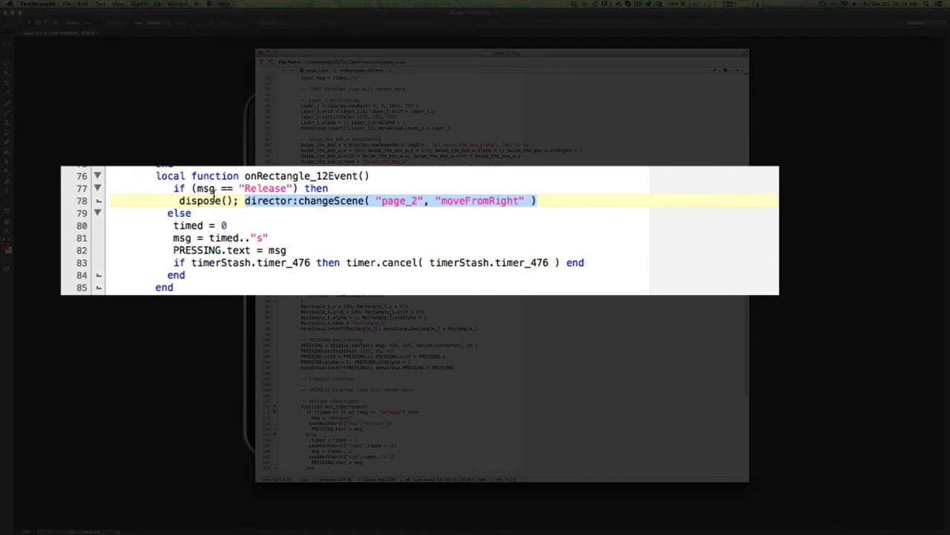
pyautogui.moveTo(191, 213); pyautogui.dragTo(105, 213)
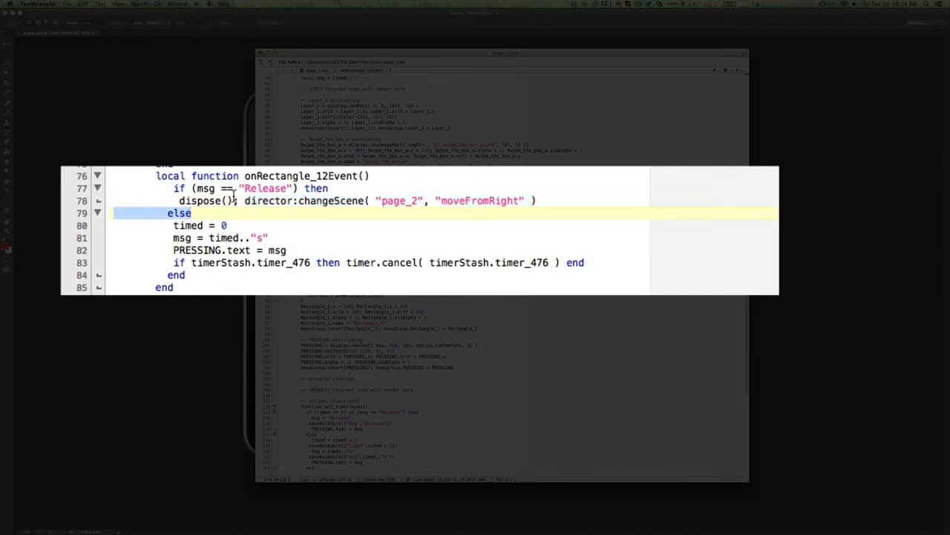
pyautogui.moveTo(179, 201); pyautogui.dragTo(561, 203)
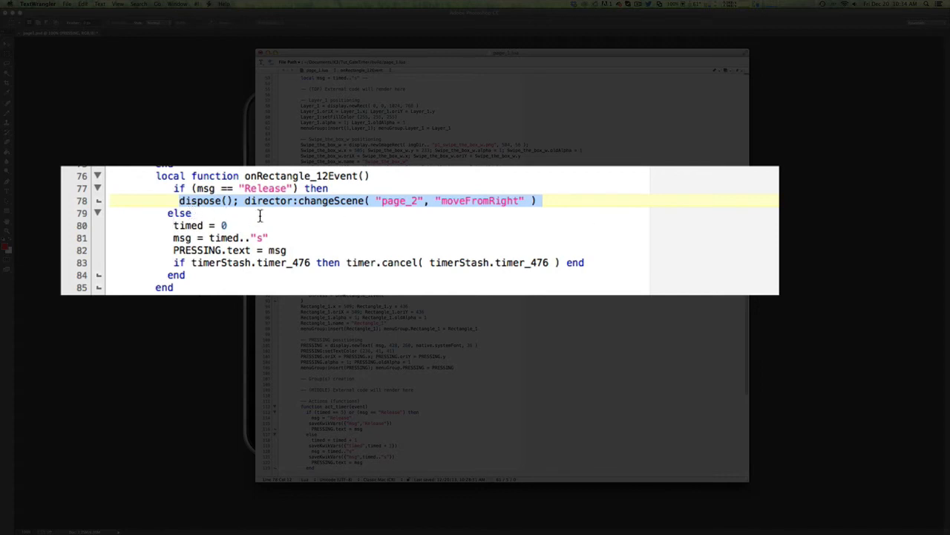
pyautogui.moveTo(228, 225); pyautogui.dragTo(175, 225)
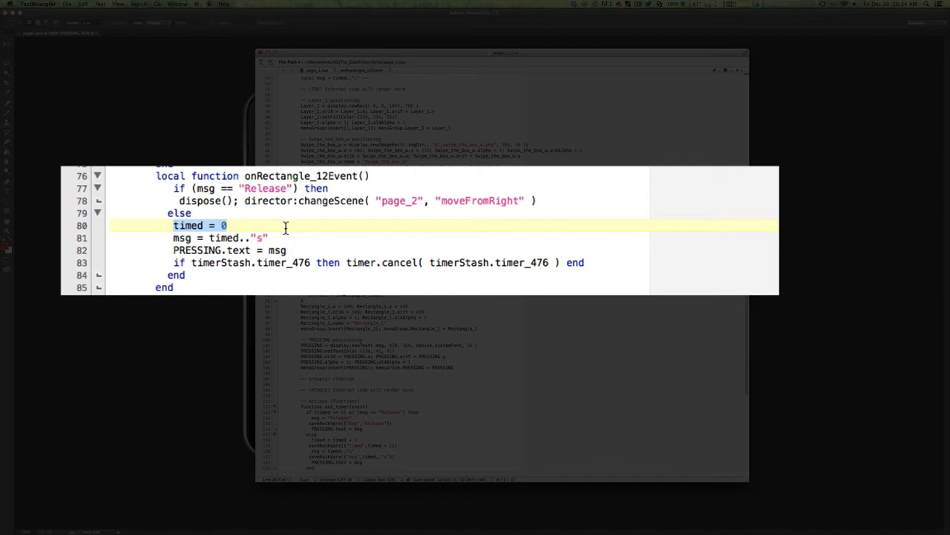
pyautogui.moveTo(171, 238); pyautogui.dragTo(266, 236)
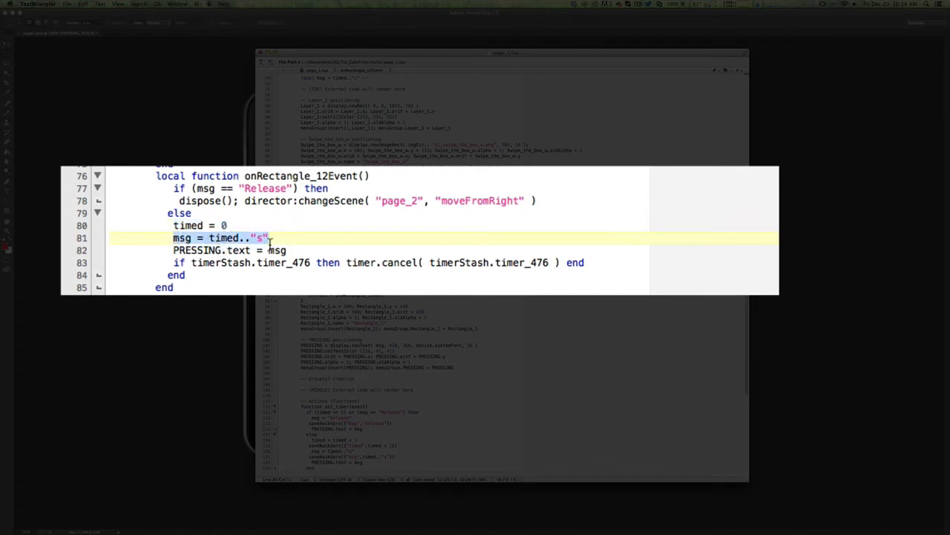
pyautogui.moveTo(287, 250); pyautogui.dragTo(171, 253)
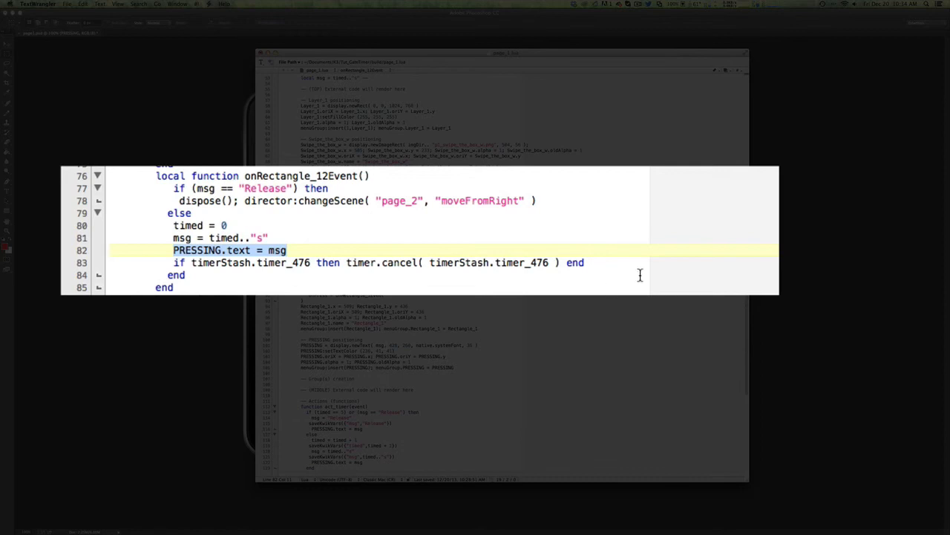
pyautogui.click(173, 263)
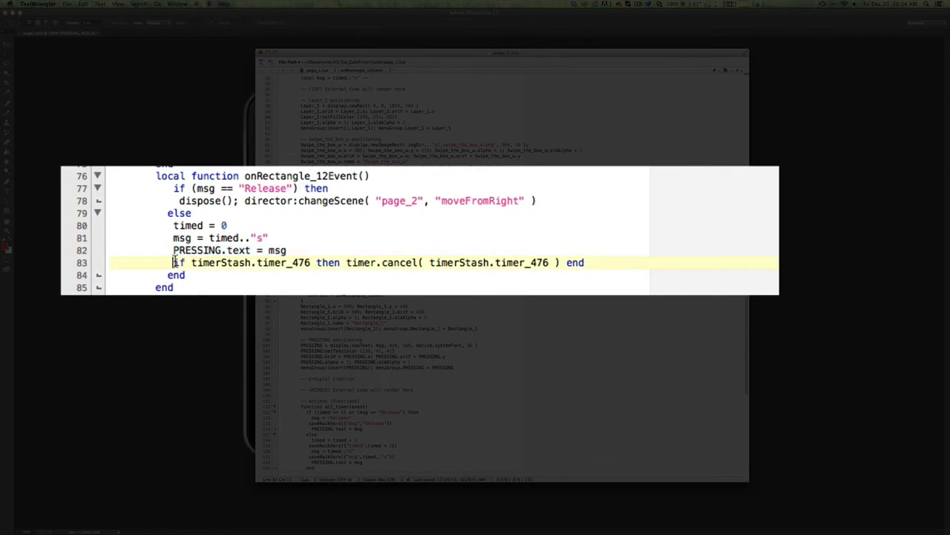
pyautogui.moveTo(191, 262); pyautogui.dragTo(312, 257)
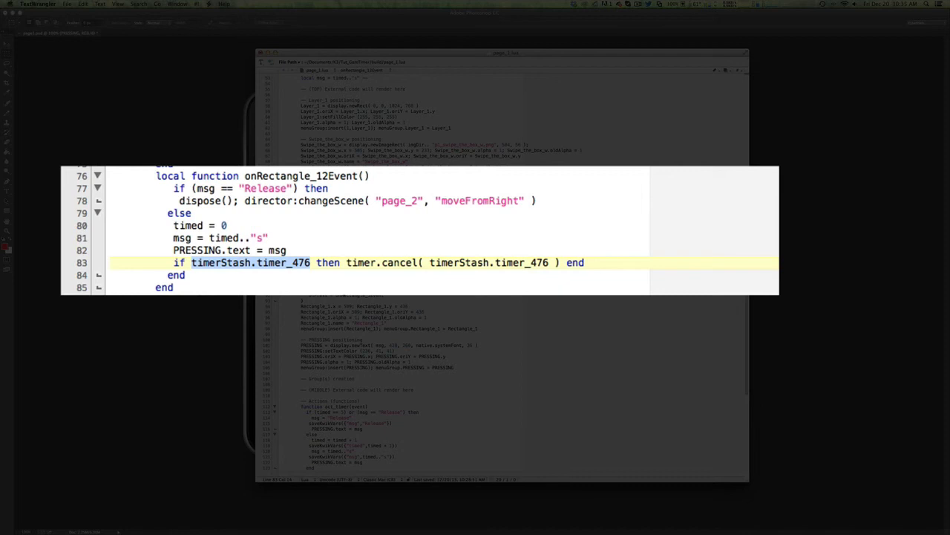
pyautogui.moveTo(346, 263); pyautogui.dragTo(558, 258)
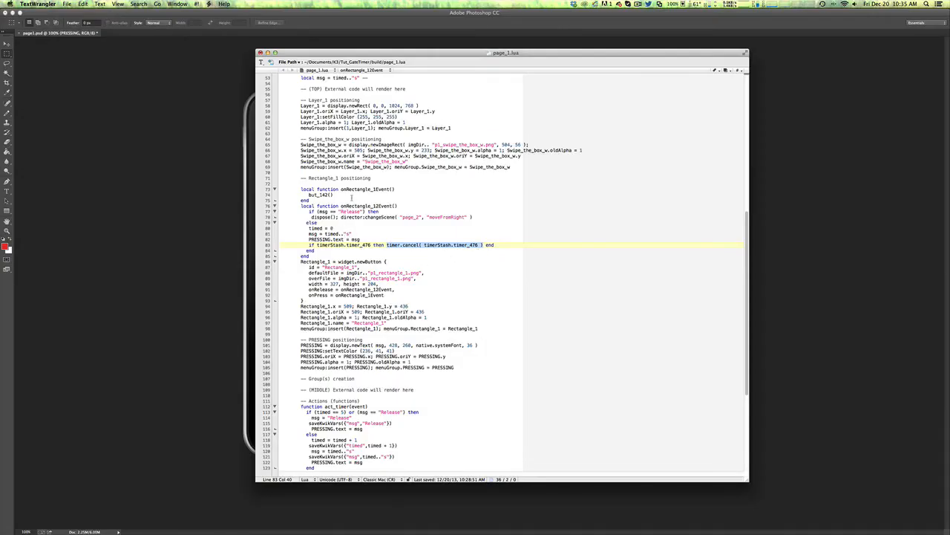
# Check the timer name timerStash.timer_476 in the but_142 function, and highlight the whole onRectangle_12Event function for review
pyautogui.scroll(-10, 354, 198)
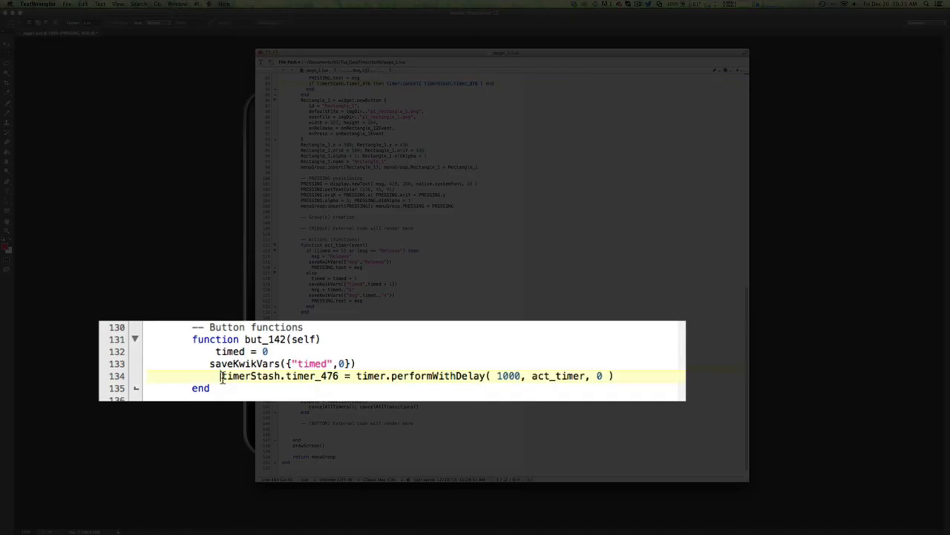
pyautogui.moveTo(314, 366); pyautogui.dragTo(369, 366)
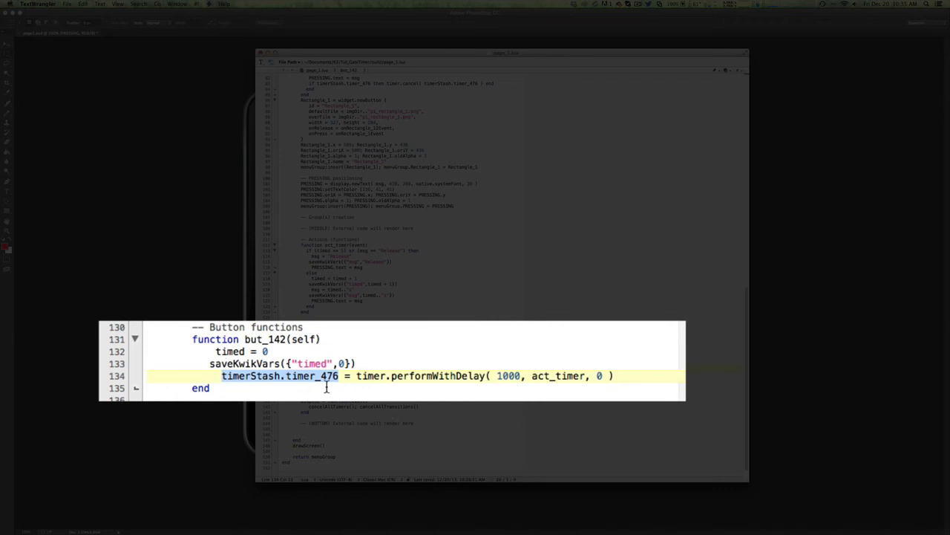
pyautogui.scroll(10, 393, 364)
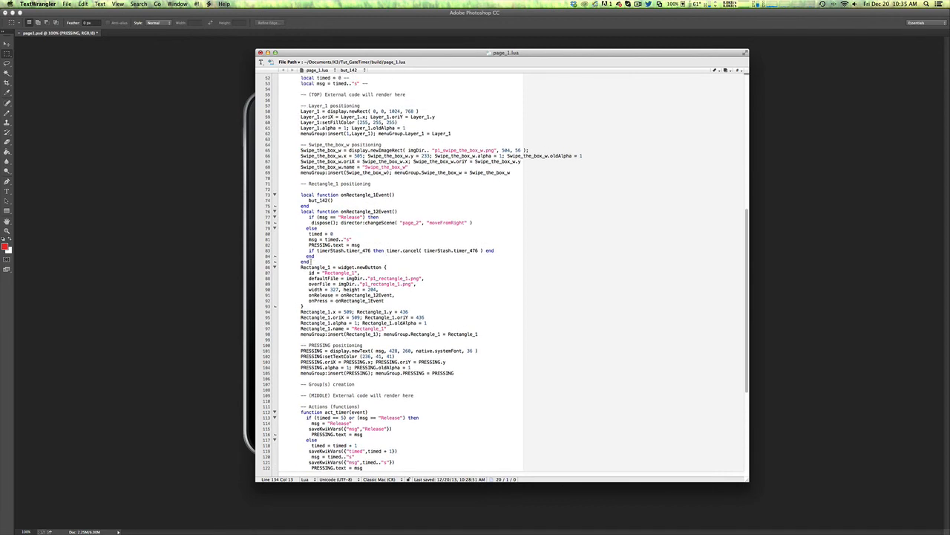
pyautogui.moveTo(312, 264); pyautogui.dragTo(270, 215)
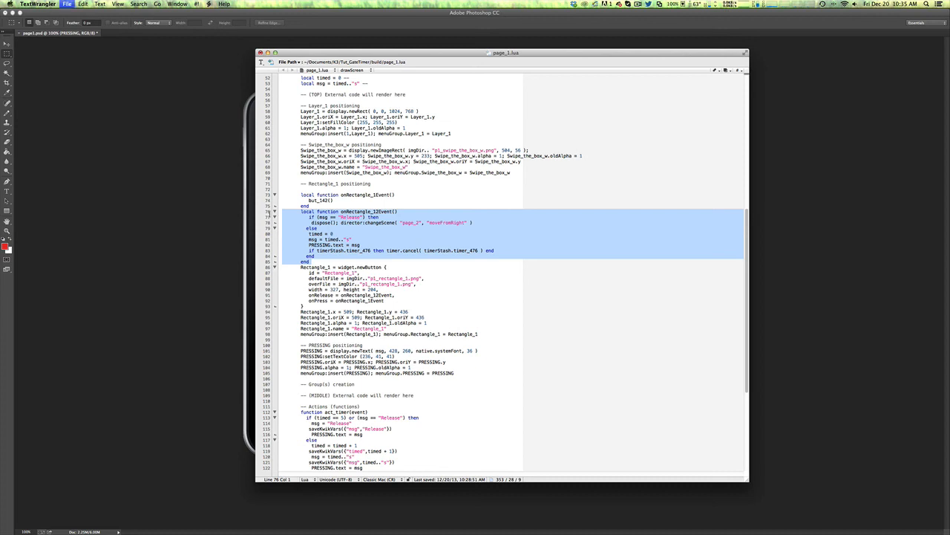
# Save the edited page_1.lua and close the text editor to return to the simulator
pyautogui.moveTo(390, 54); pyautogui.dragTo(282, 56)
pyautogui.press('super+q')
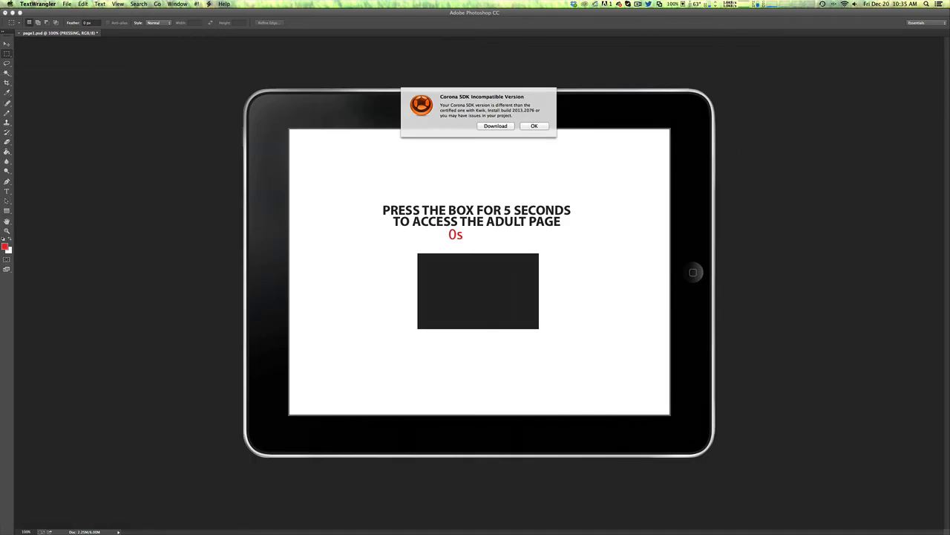
# Accept the Corona SDK version warning and test the gate in Corona Simulator by holding the box for 5 seconds before releasing it
pyautogui.click(536, 127)
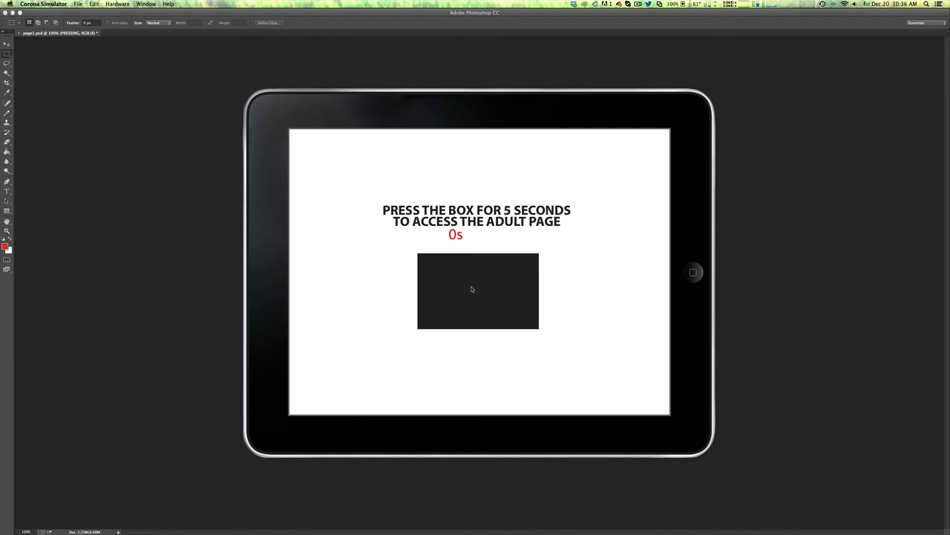
pyautogui.moveTo(472, 289); pyautogui.dragTo(472, 289)
pyautogui.moveTo(471, 289); pyautogui.dragTo(472, 288)
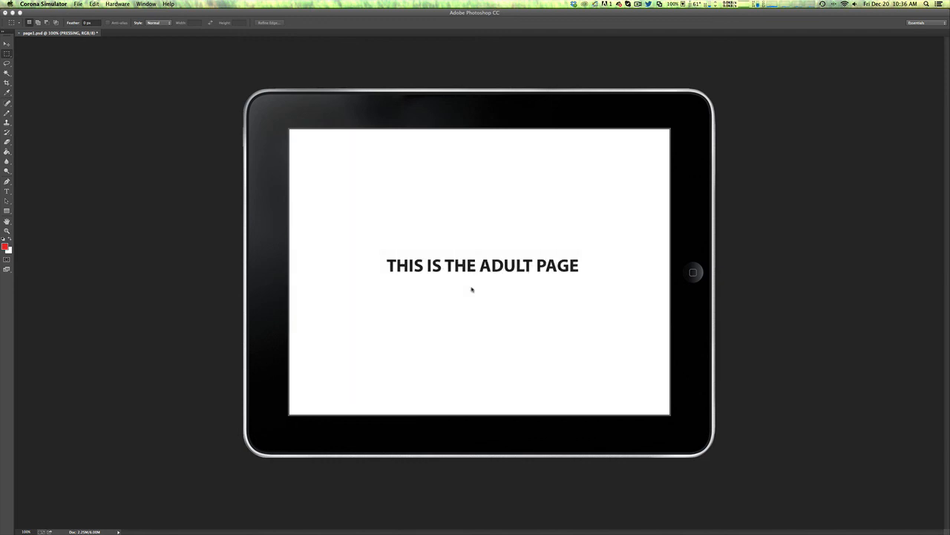